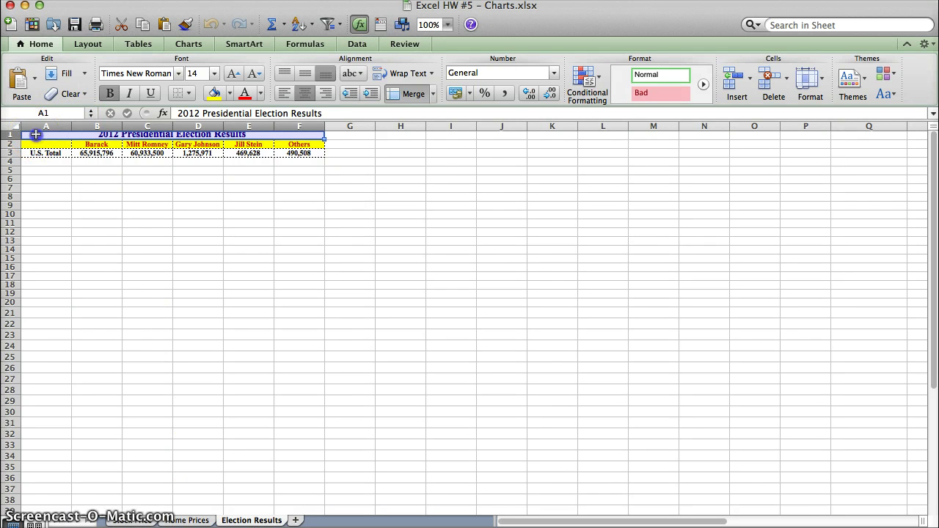
Insert a 2-D pie chart from the election results data in A1:F3.
{"action": "left_click_drag", "start_coordinate": [36, 135], "coordinate": [202, 151]}
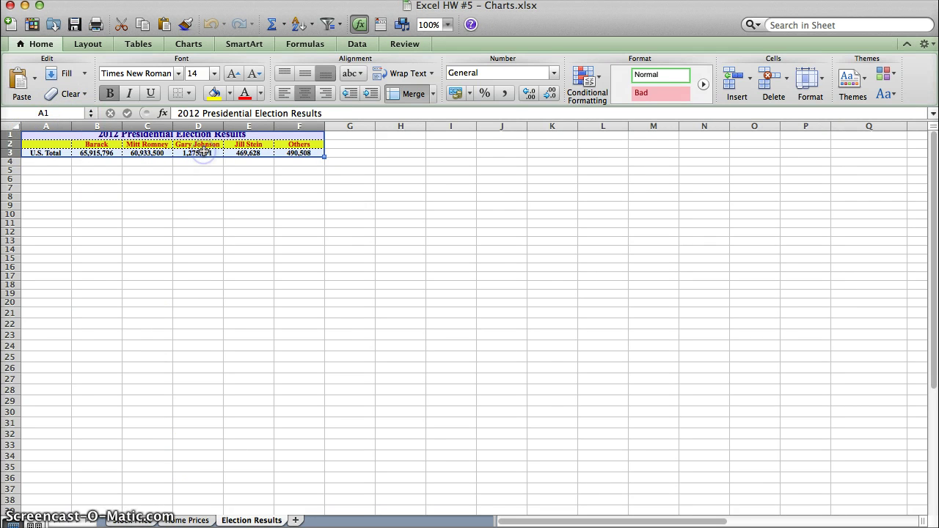
{"action": "left_click", "coordinate": [187, 44]}
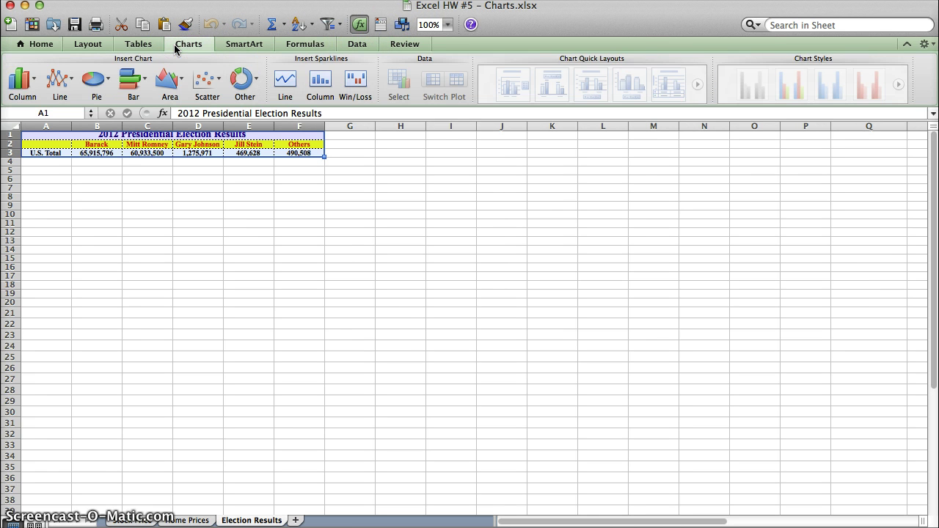
{"action": "left_click", "coordinate": [106, 85]}
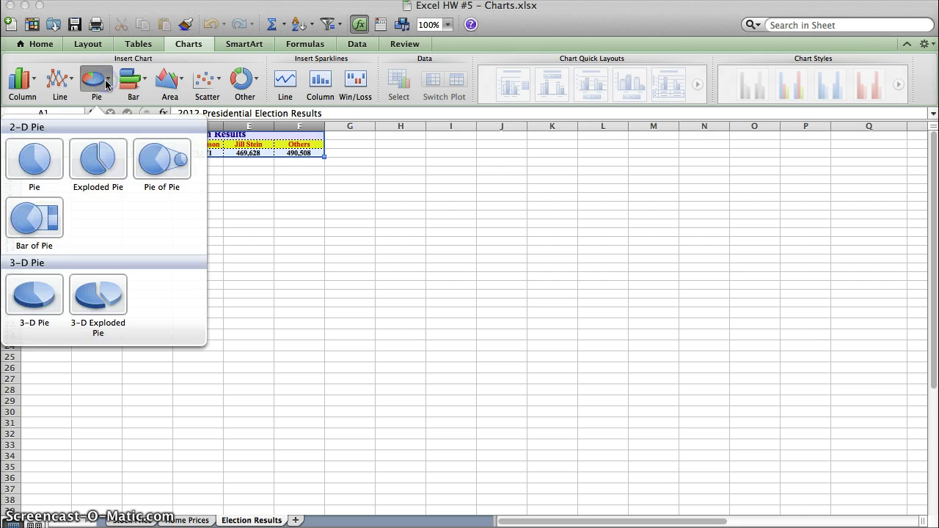
{"action": "left_click", "coordinate": [55, 167]}
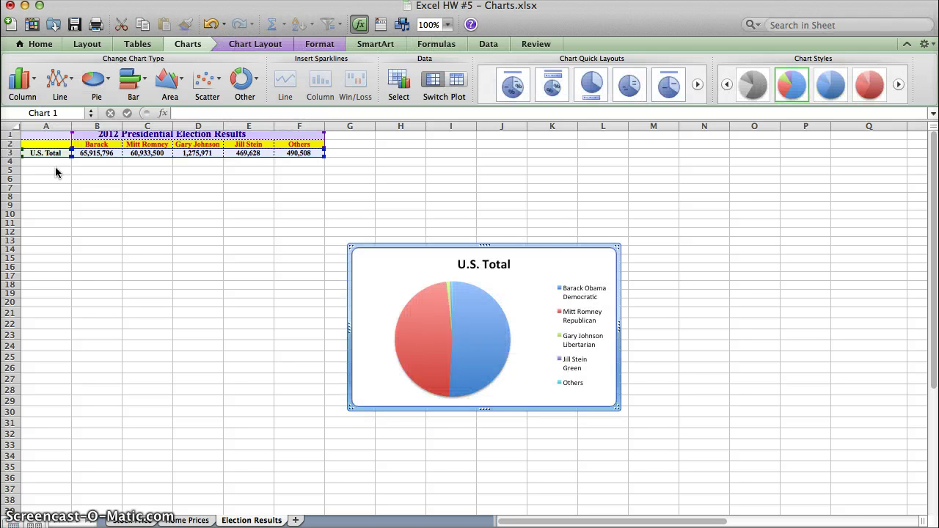
Move the pie chart closer to the data so it starts at row 9, and enlarge it to about row 33.
{"action": "left_click_drag", "start_coordinate": [482, 272], "coordinate": [351, 230]}
{"action": "left_click", "coordinate": [480, 323]}
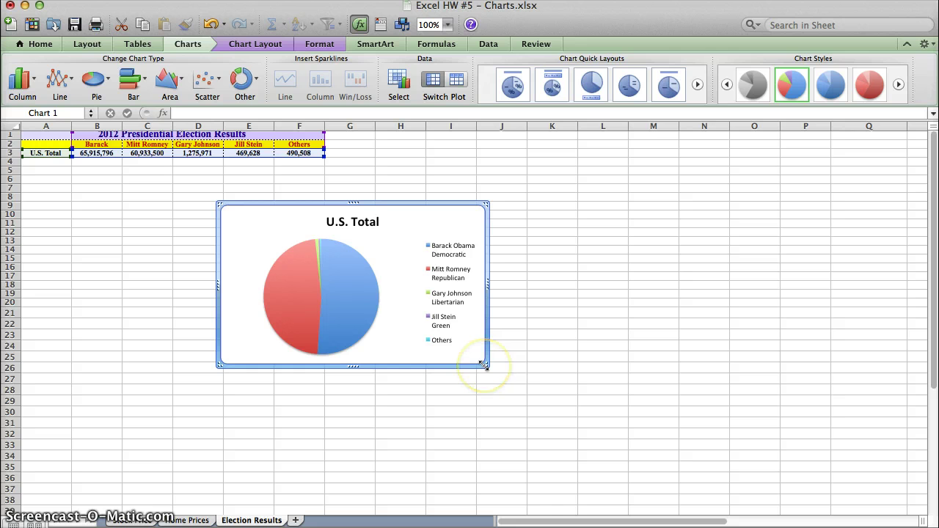
{"action": "left_click_drag", "start_coordinate": [484, 365], "coordinate": [683, 452]}
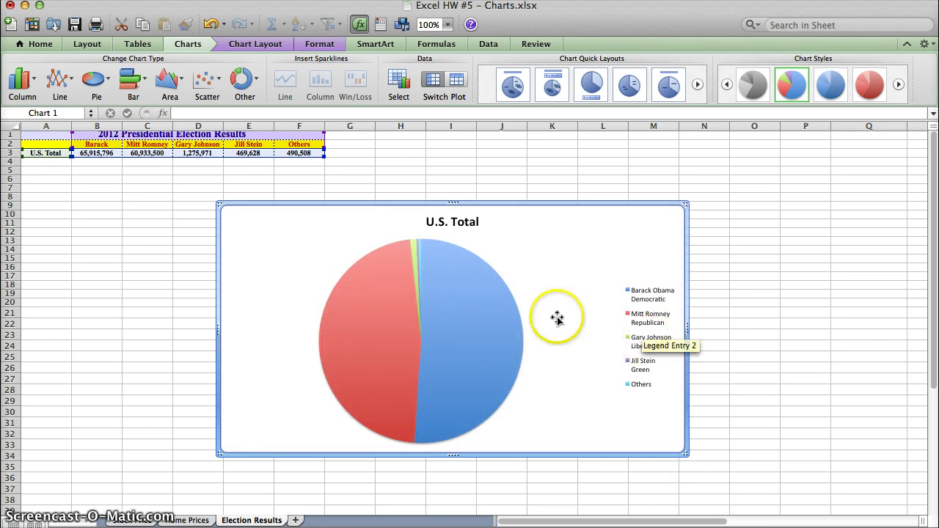
Try a dark green font color for the chart text in the chart area formatting.
{"action": "right_click", "coordinate": [594, 250]}
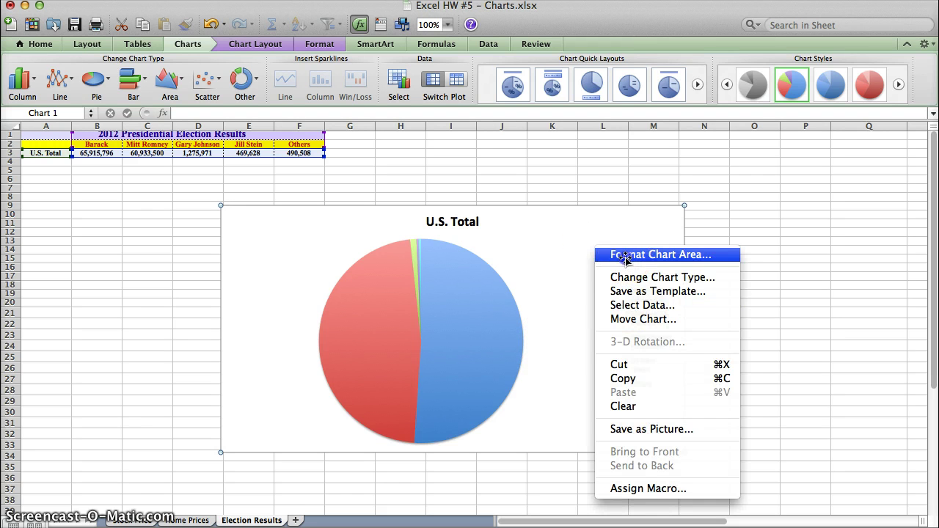
{"action": "left_click", "coordinate": [625, 256]}
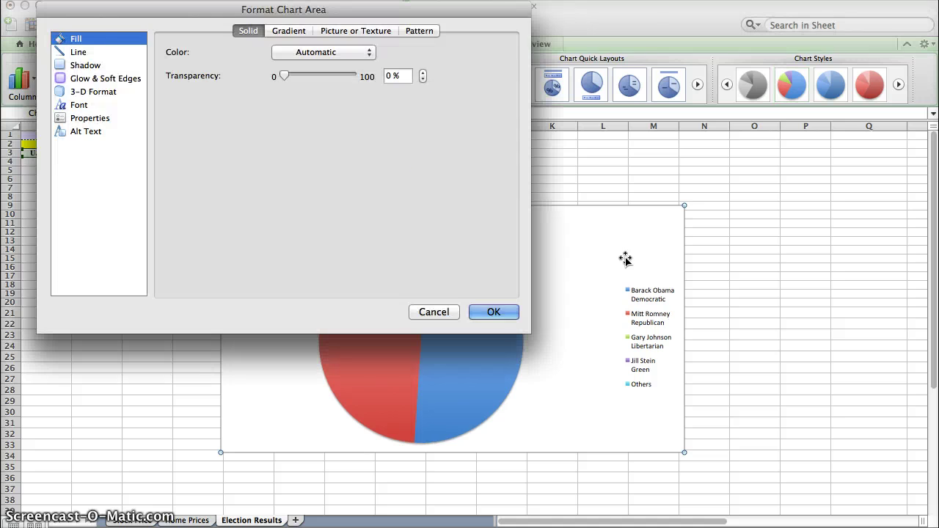
{"action": "left_click", "coordinate": [79, 53]}
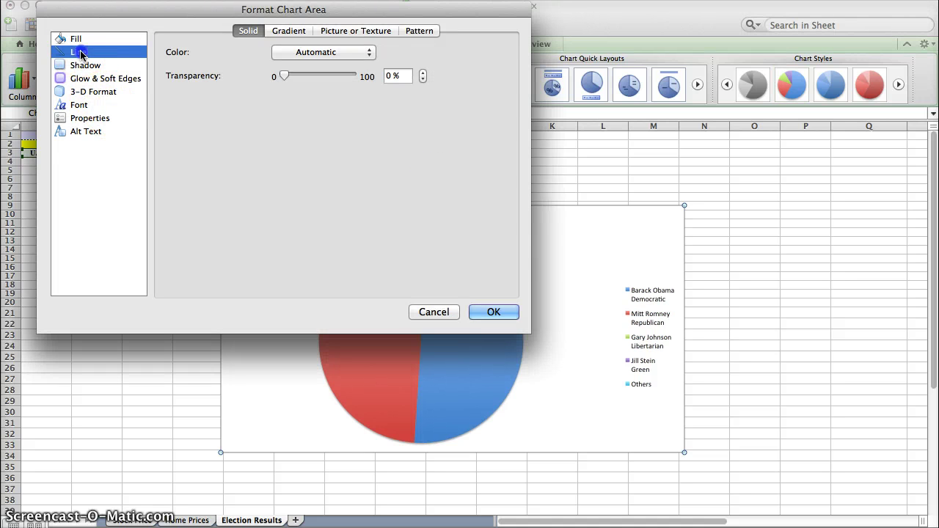
{"action": "left_click", "coordinate": [114, 67]}
{"action": "left_click", "coordinate": [77, 109]}
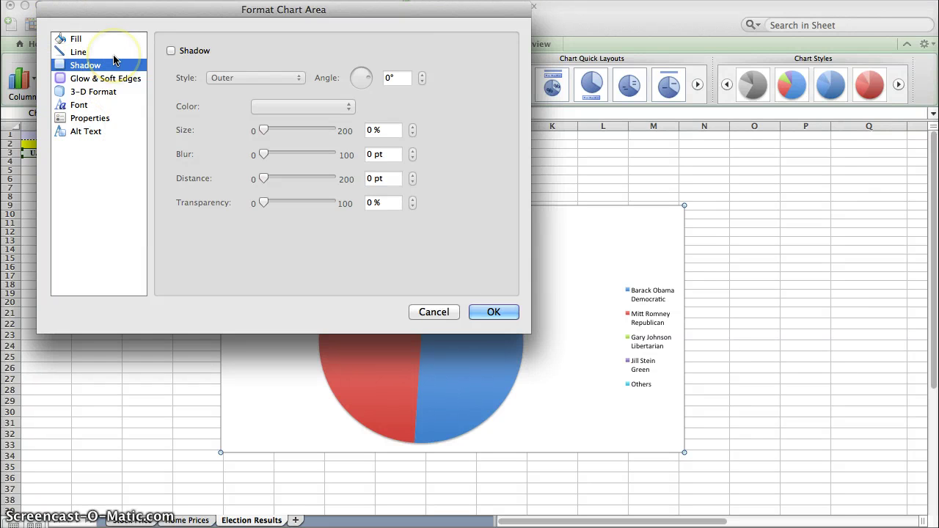
{"action": "key", "text": "Down"}
{"action": "key", "text": "Down"}
{"action": "key", "text": "Down"}
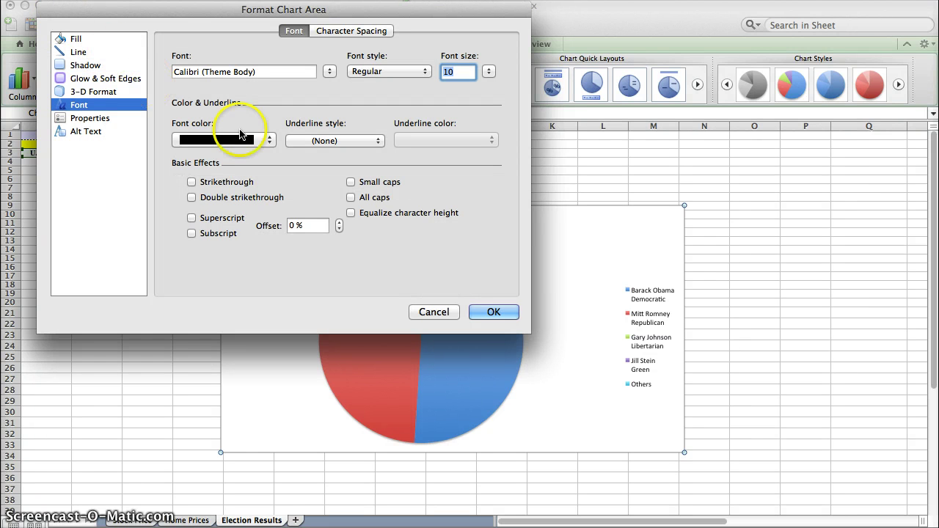
{"action": "left_click", "coordinate": [268, 139]}
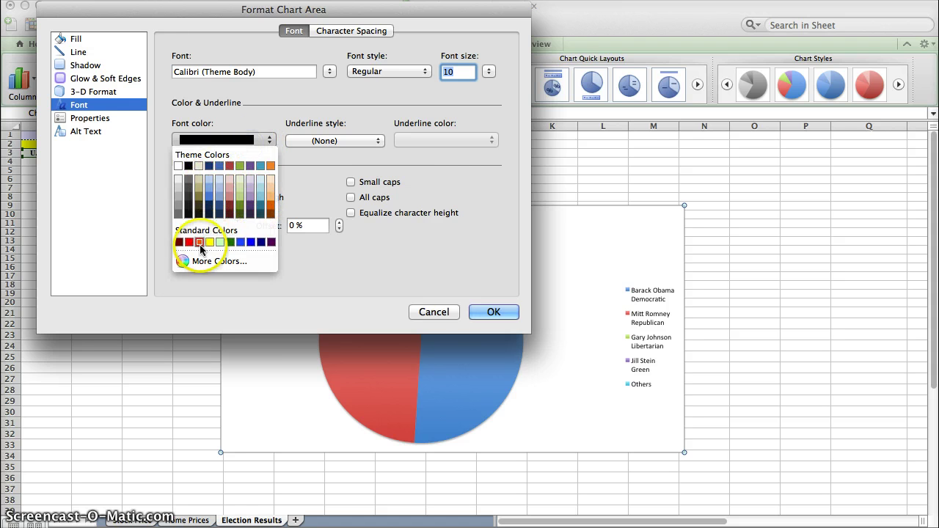
{"action": "left_click", "coordinate": [230, 243]}
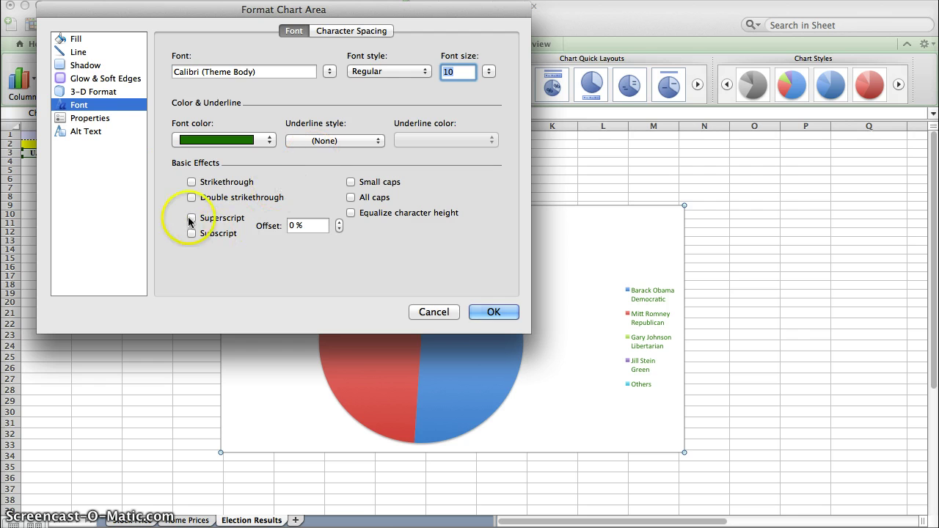
Review the chart area's properties and alt text settings, discard all formatting changes, and deselect the chart.
{"action": "left_click", "coordinate": [85, 122]}
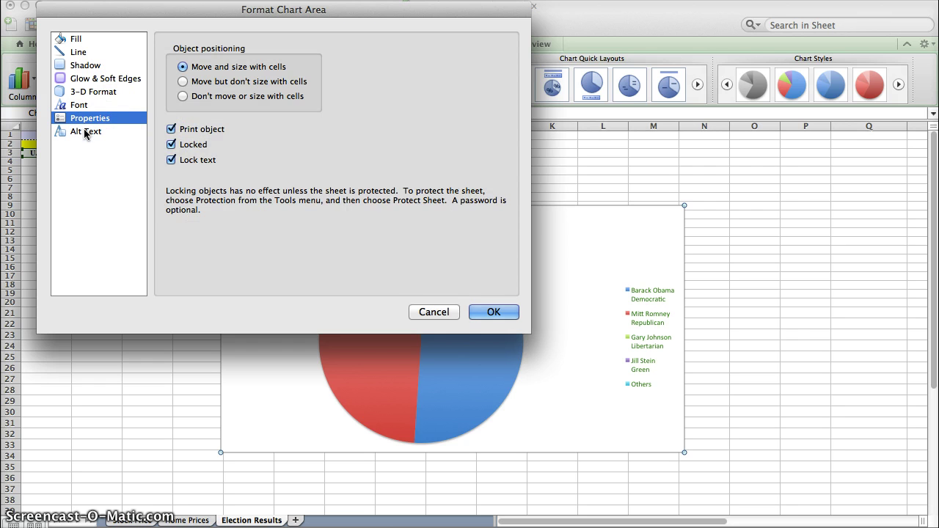
{"action": "left_click", "coordinate": [172, 146]}
{"action": "left_click", "coordinate": [173, 146]}
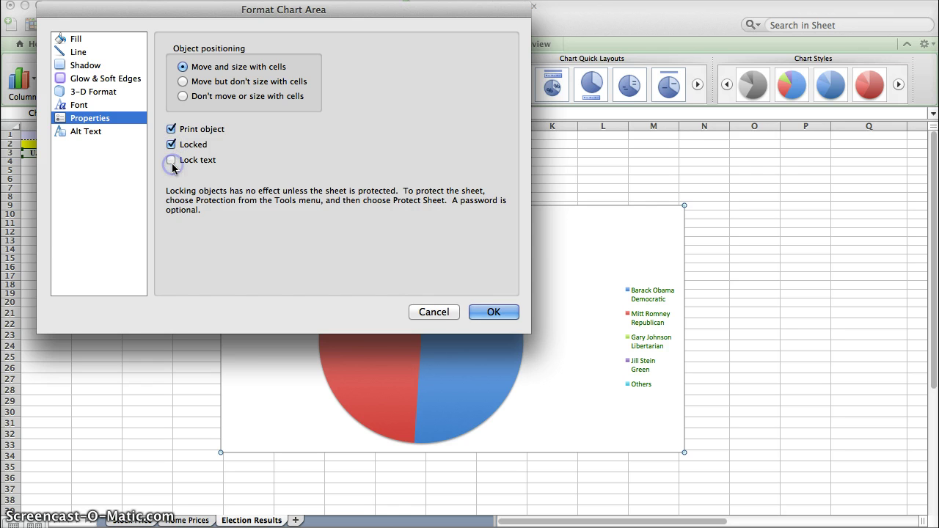
{"action": "left_click", "coordinate": [172, 162]}
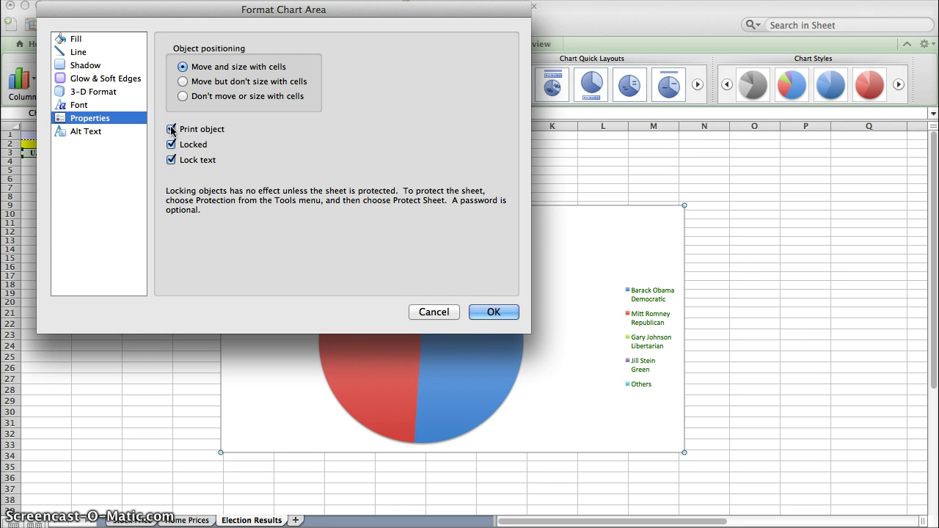
{"action": "left_click", "coordinate": [77, 131]}
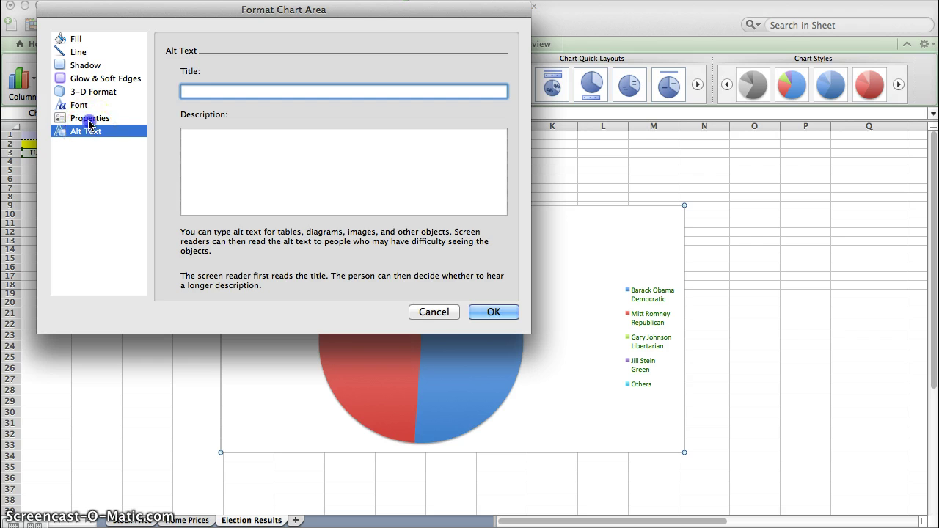
{"action": "left_click", "coordinate": [88, 120]}
{"action": "left_click", "coordinate": [91, 134]}
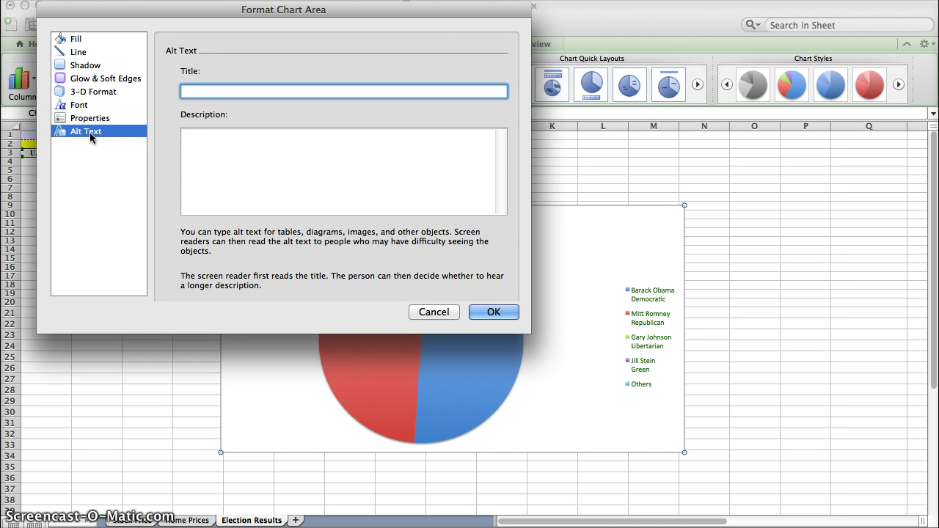
{"action": "left_click", "coordinate": [432, 312]}
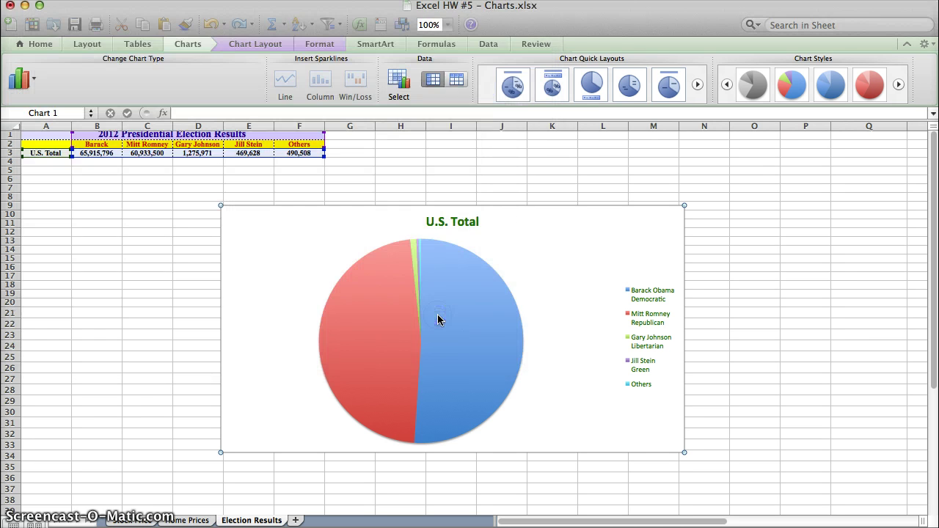
{"action": "left_click", "coordinate": [735, 276]}
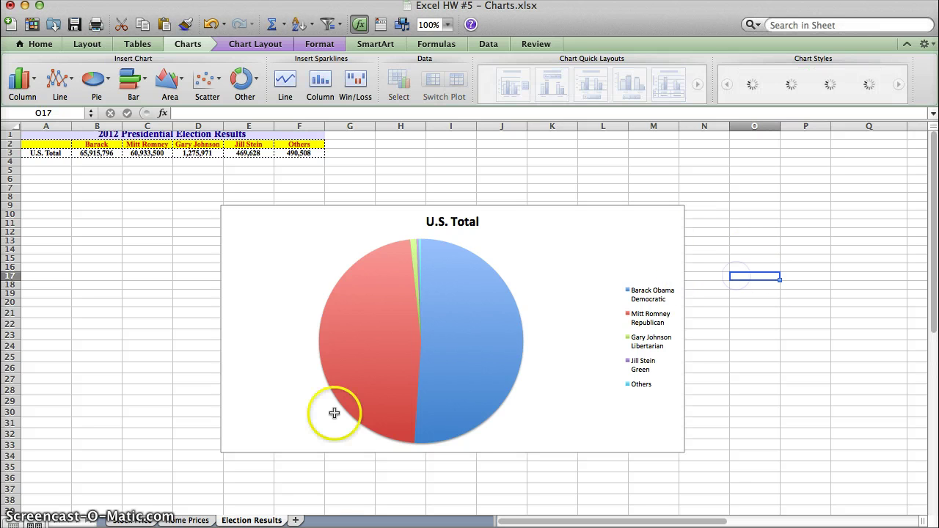
Switch to the Home Prices sheet and look through the home sales records.
{"action": "left_click", "coordinate": [187, 520]}
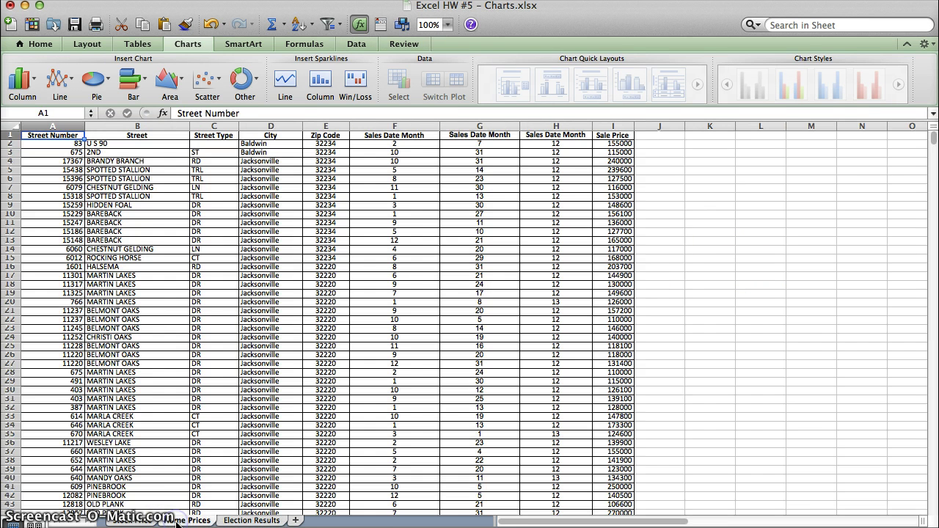
{"action": "scroll", "coordinate": [127, 394], "scroll_direction": "down", "scroll_amount": 20}
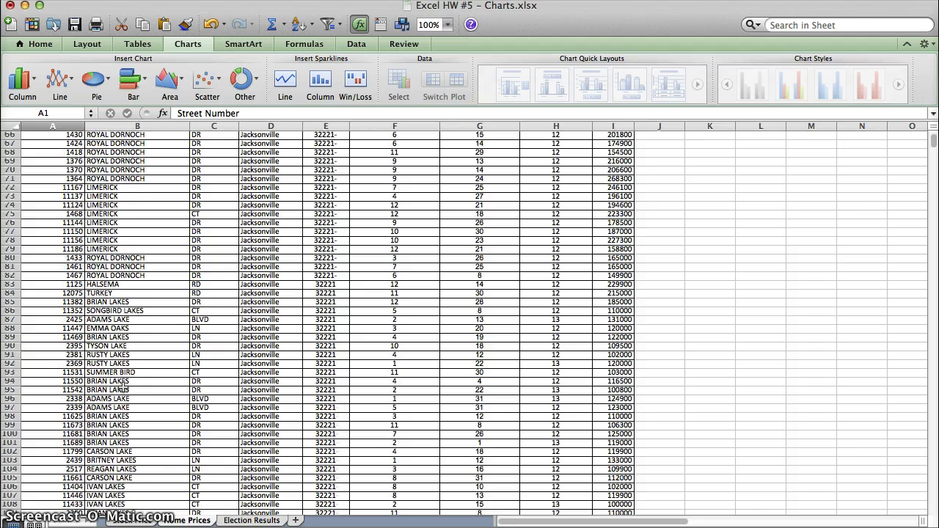
{"action": "scroll", "coordinate": [123, 387], "scroll_direction": "down", "scroll_amount": 20}
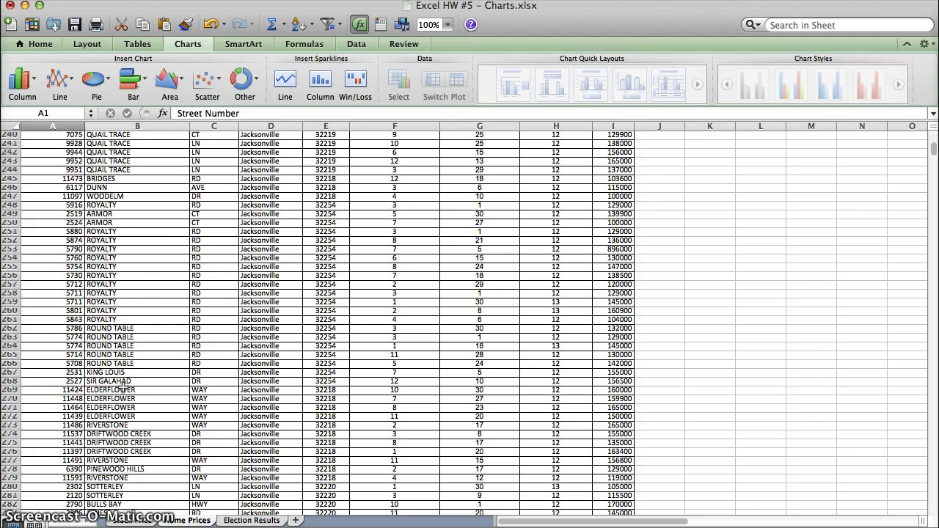
{"action": "scroll", "coordinate": [124, 387], "scroll_direction": "down", "scroll_amount": 6}
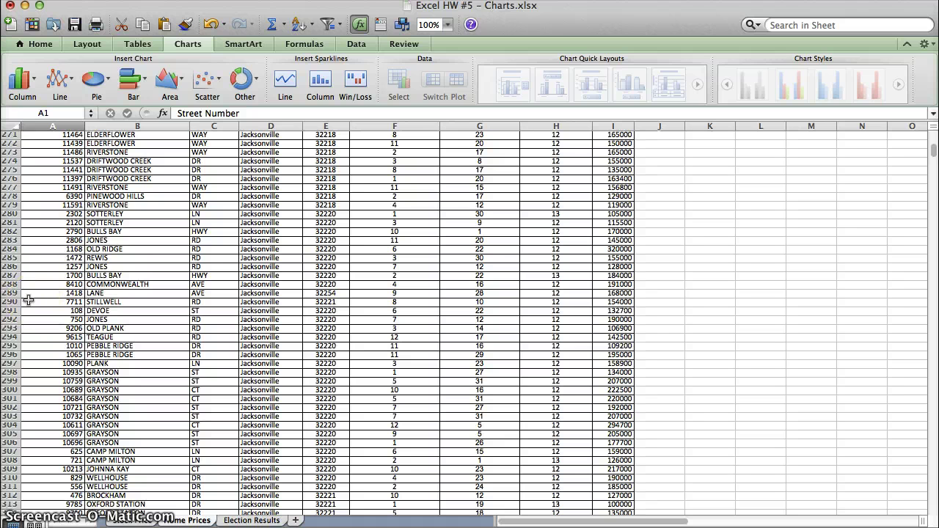
Select the home sales data from A1 through G278, replacing a long selection started at A289.
{"action": "left_click_drag", "start_coordinate": [25, 293], "coordinate": [598, 509]}
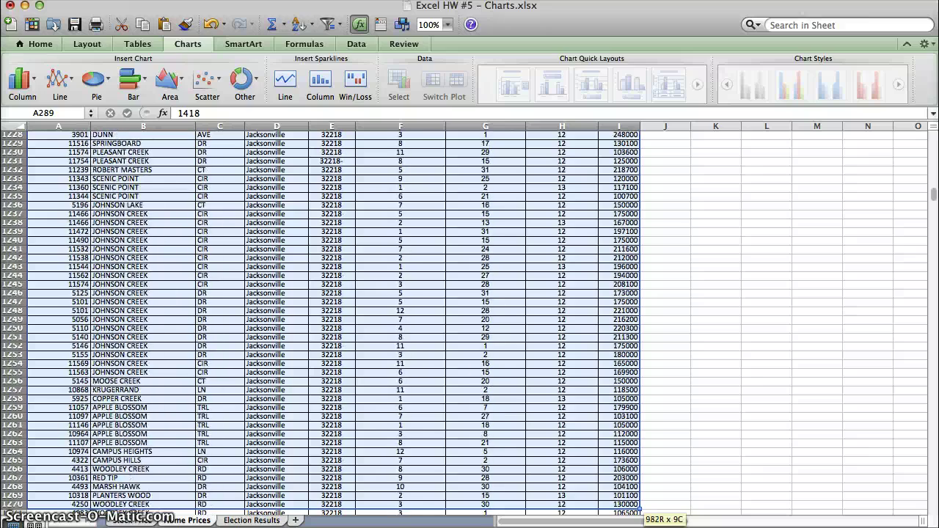
{"action": "left_click_drag", "start_coordinate": [631, 511], "coordinate": [636, 512]}
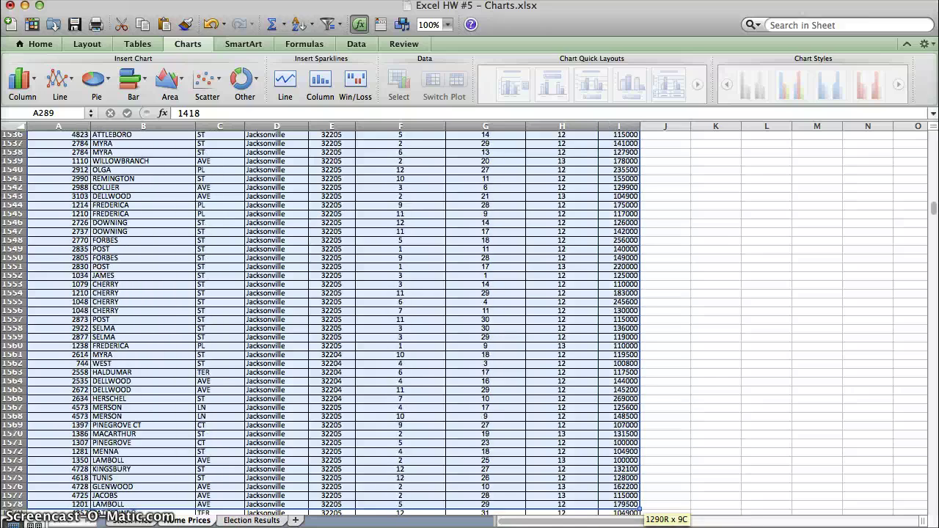
{"action": "left_click_drag", "start_coordinate": [638, 510], "coordinate": [638, 510]}
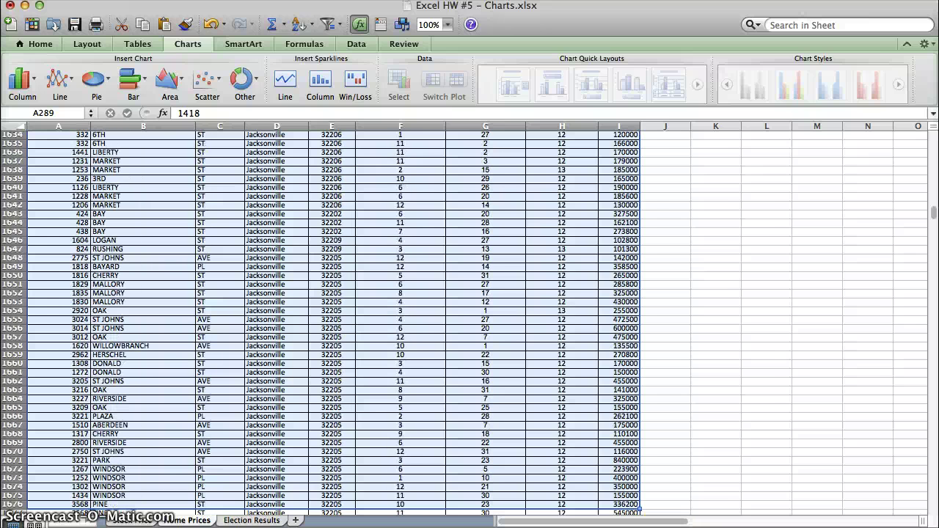
{"action": "left_click_drag", "start_coordinate": [638, 509], "coordinate": [533, 446]}
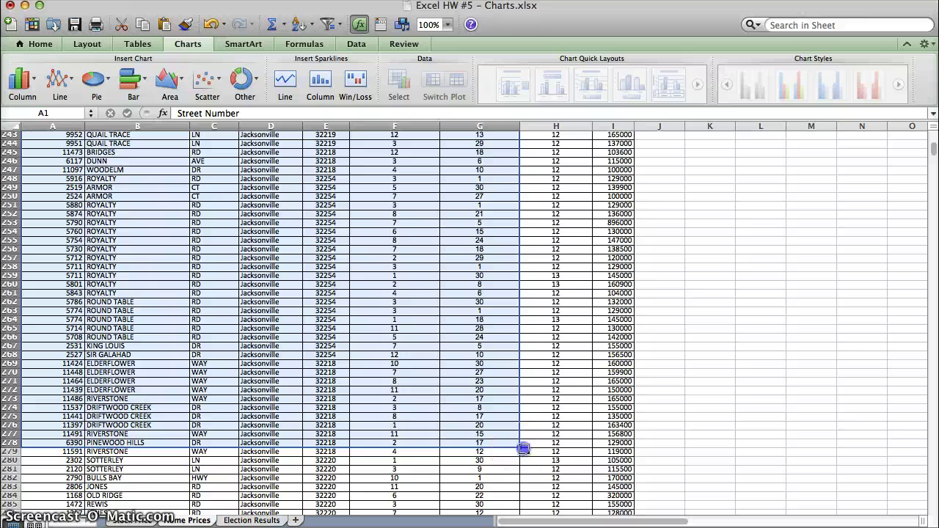
Try to extend the A1:G278 selection across column H, undoing each accidental fill.
{"action": "left_click_drag", "start_coordinate": [570, 478], "coordinate": [562, 462]}
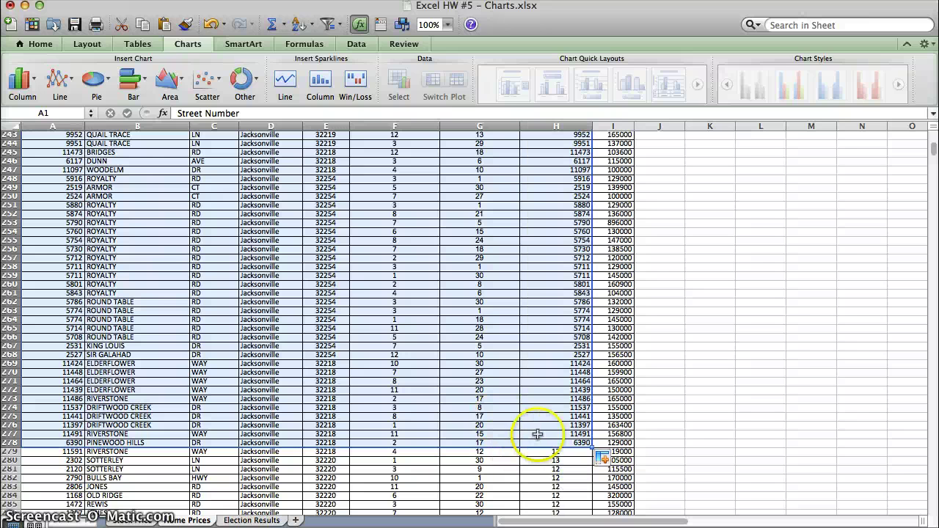
{"action": "key", "text": "super+z"}
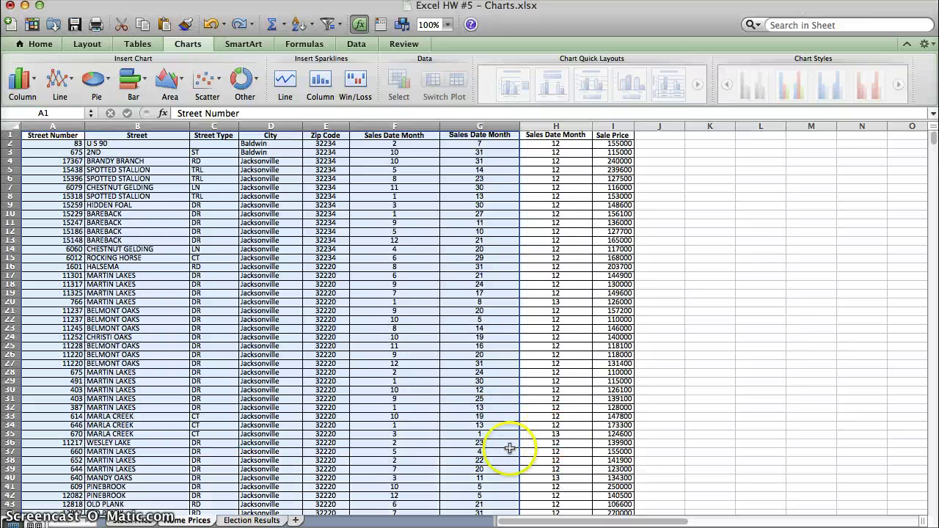
{"action": "scroll", "coordinate": [509, 448], "scroll_direction": "down", "scroll_amount": 10}
{"action": "scroll", "coordinate": [509, 447], "scroll_direction": "down", "scroll_amount": 20}
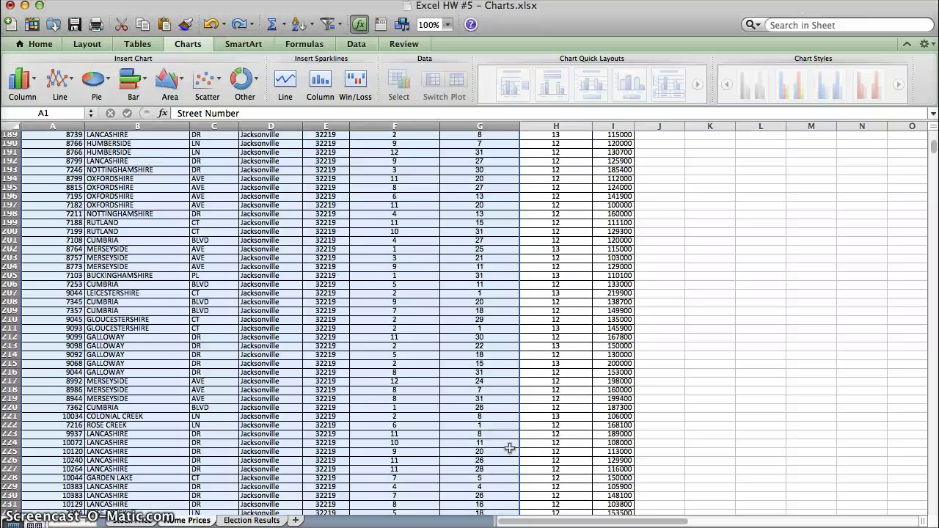
{"action": "scroll", "coordinate": [509, 447], "scroll_direction": "up", "scroll_amount": 5}
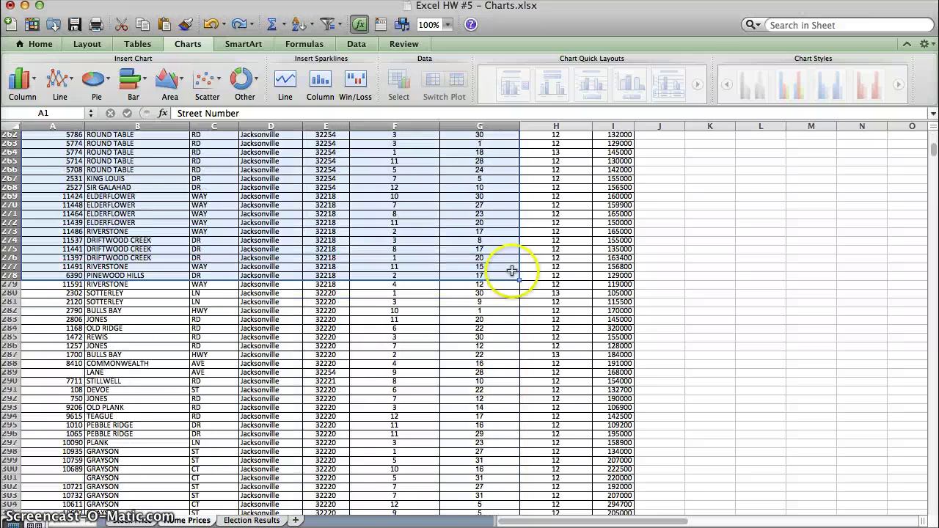
{"action": "left_click_drag", "start_coordinate": [519, 279], "coordinate": [579, 297]}
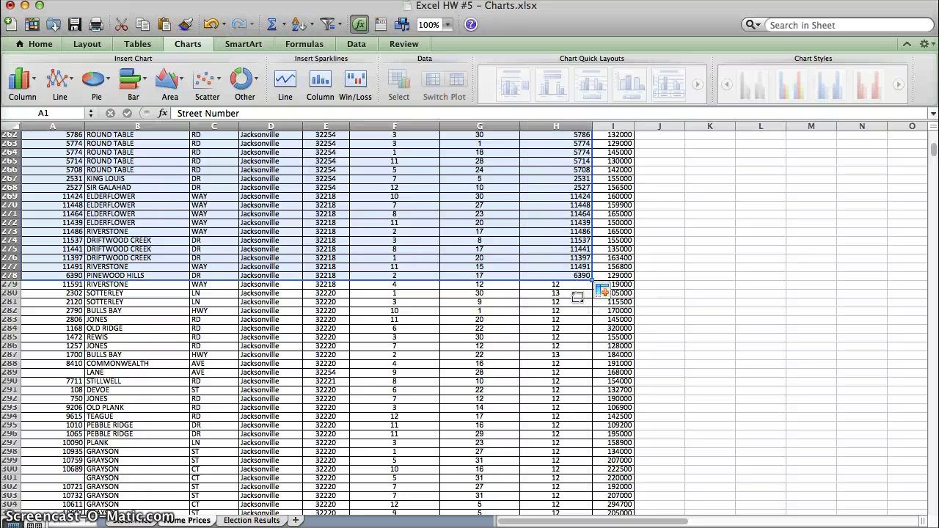
{"action": "key", "text": "super+z"}
{"action": "scroll", "coordinate": [503, 299], "scroll_direction": "down", "scroll_amount": 20}
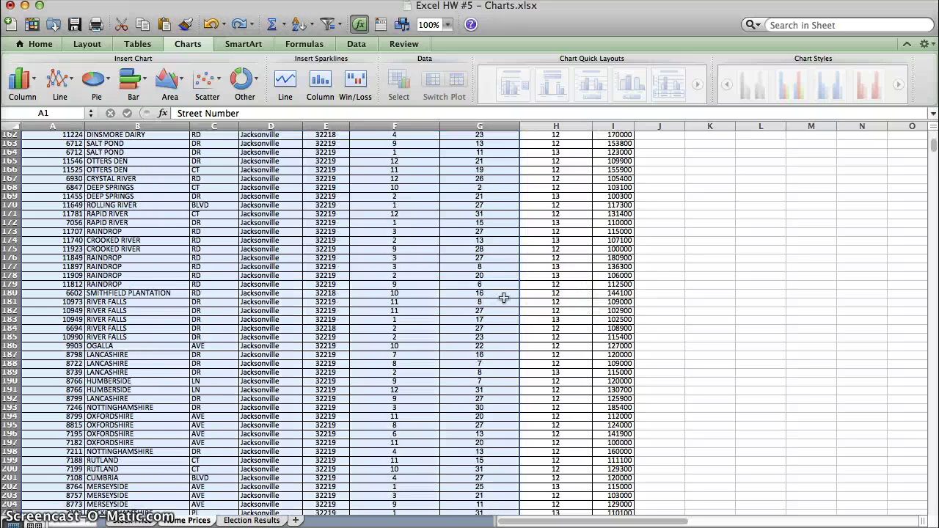
{"action": "scroll", "coordinate": [504, 297], "scroll_direction": "down", "scroll_amount": 8}
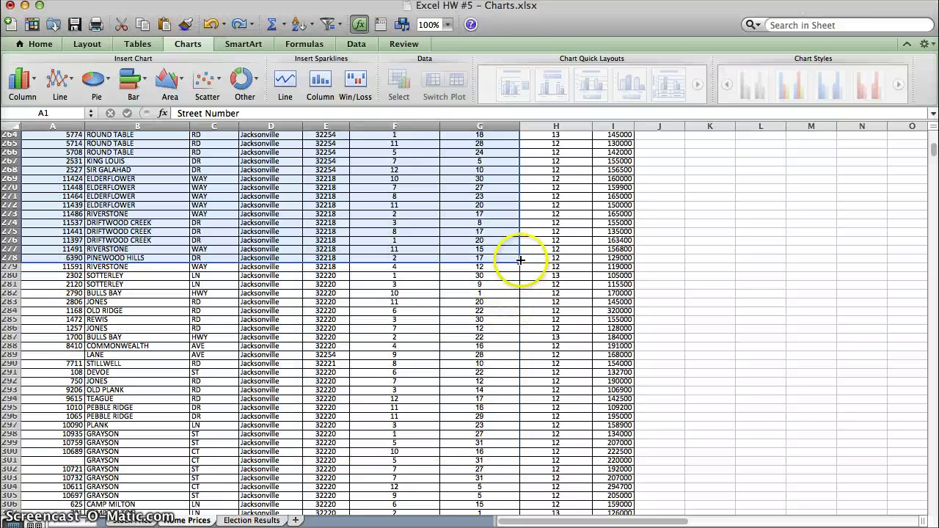
Drop the A1:G278 selection and select the home sales data from A1 through I315.
{"action": "mouse_move", "coordinate": [518, 262]}
{"action": "left_mouse_down"}
{"action": "mouse_move", "coordinate": [522, 279]}
{"action": "mouse_move", "coordinate": [513, 257]}
{"action": "left_mouse_up"}
{"action": "left_click", "coordinate": [10, 134]}
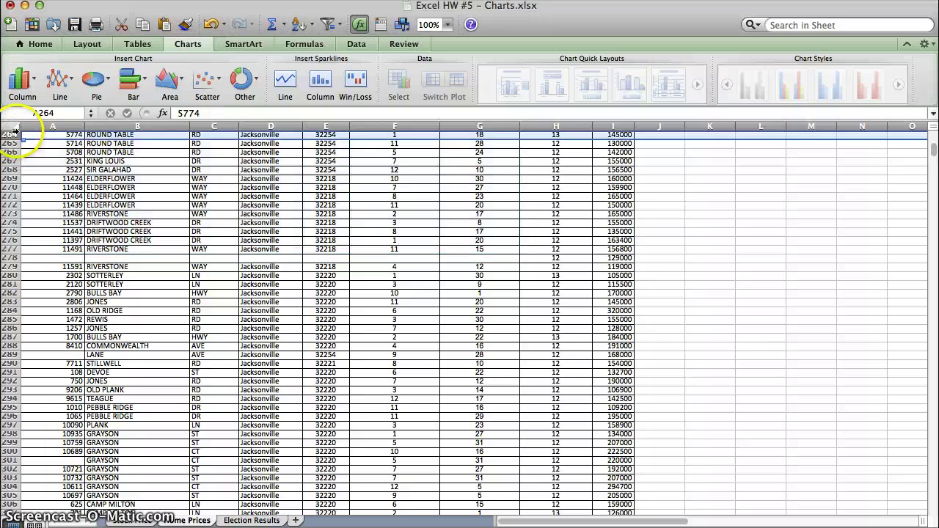
{"action": "scroll", "coordinate": [68, 223], "scroll_direction": "up", "scroll_amount": 1}
{"action": "scroll", "coordinate": [68, 222], "scroll_direction": "up", "scroll_amount": 20}
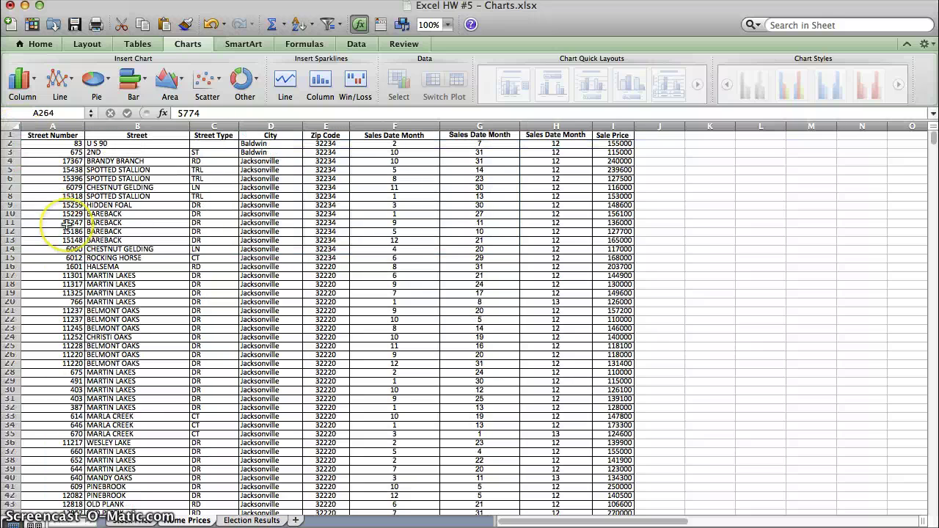
{"action": "left_click", "coordinate": [40, 136]}
{"action": "left_click_drag", "start_coordinate": [56, 152], "coordinate": [622, 422]}
Insert a 2-D clustered column chart of the selected data and enlarge it to span about rows 287 to 324.
{"action": "left_click", "coordinate": [28, 80]}
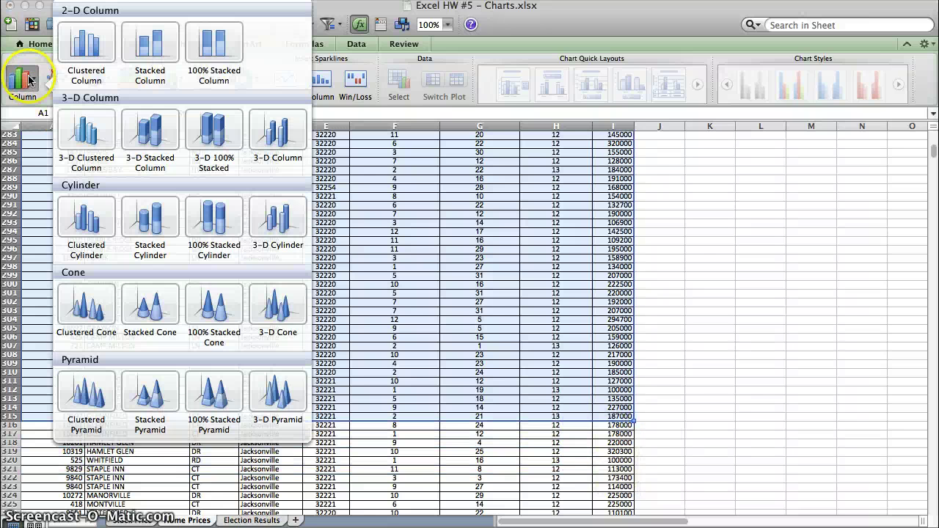
{"action": "left_click", "coordinate": [74, 52]}
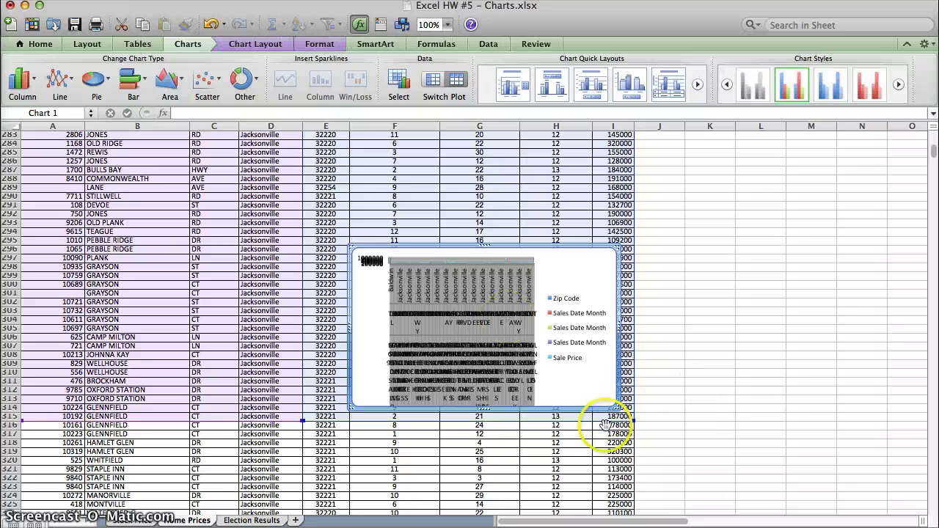
{"action": "left_click_drag", "start_coordinate": [618, 406], "coordinate": [790, 496]}
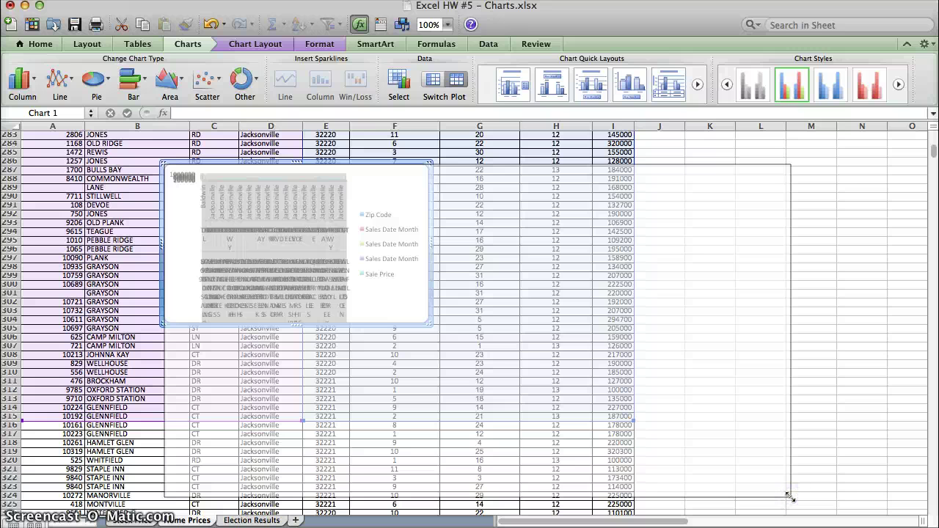
{"action": "left_click_drag", "start_coordinate": [789, 498], "coordinate": [790, 498]}
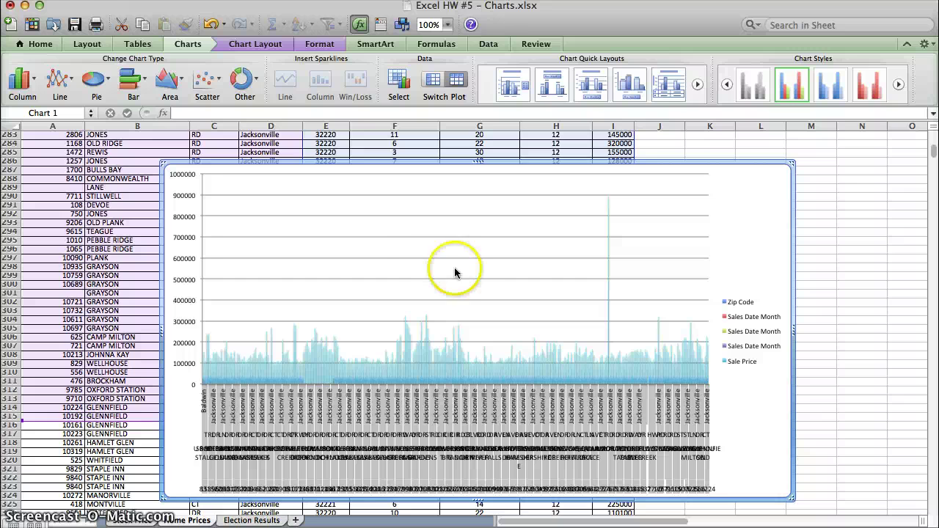
Move the home prices chart up the sheet so its upper edge sits at about row 202.
{"action": "scroll", "coordinate": [120, 268], "scroll_direction": "up", "scroll_amount": 15}
{"action": "scroll", "coordinate": [119, 268], "scroll_direction": "up", "scroll_amount": 20}
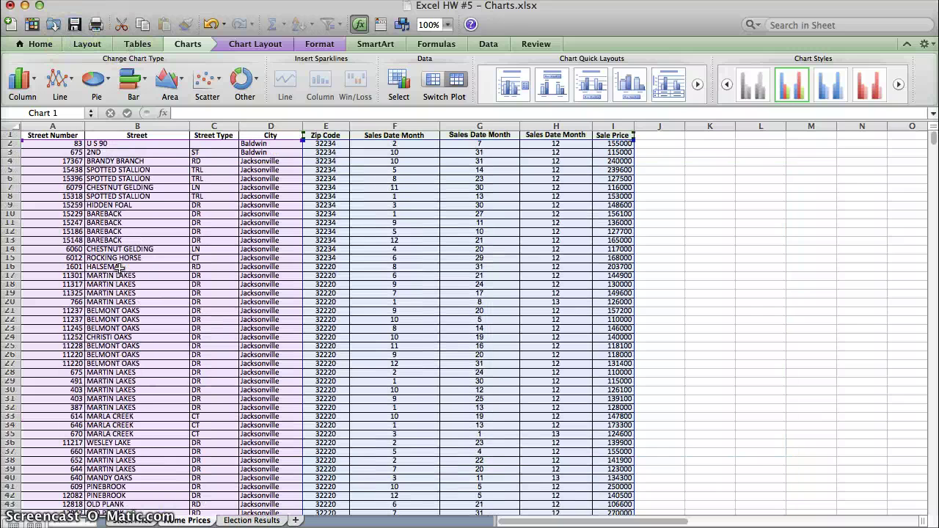
{"action": "scroll", "coordinate": [119, 268], "scroll_direction": "down", "scroll_amount": 18}
{"action": "scroll", "coordinate": [119, 268], "scroll_direction": "down", "scroll_amount": 18}
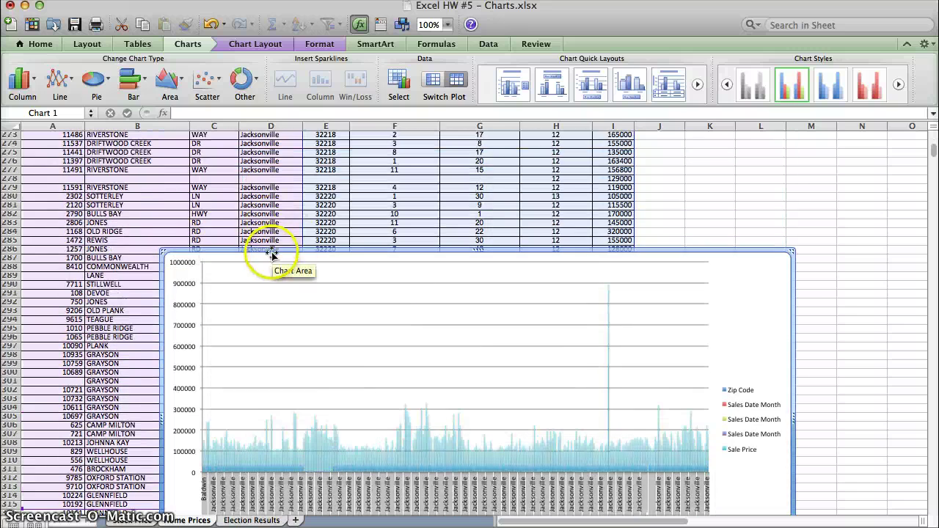
{"action": "left_click_drag", "start_coordinate": [249, 254], "coordinate": [278, 146]}
{"action": "scroll", "coordinate": [254, 189], "scroll_direction": "up", "scroll_amount": 10}
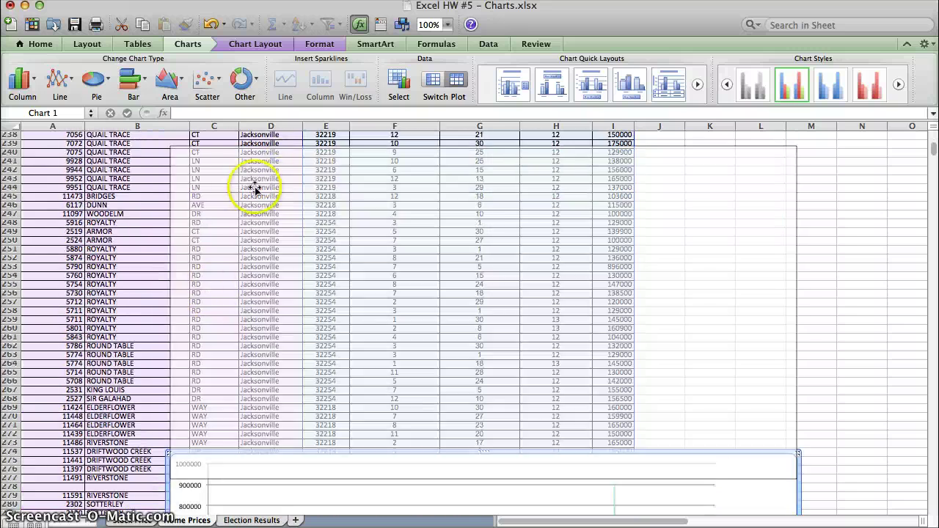
{"action": "left_click_drag", "start_coordinate": [271, 491], "coordinate": [287, 212]}
{"action": "scroll", "coordinate": [287, 212], "scroll_direction": "up", "scroll_amount": 9}
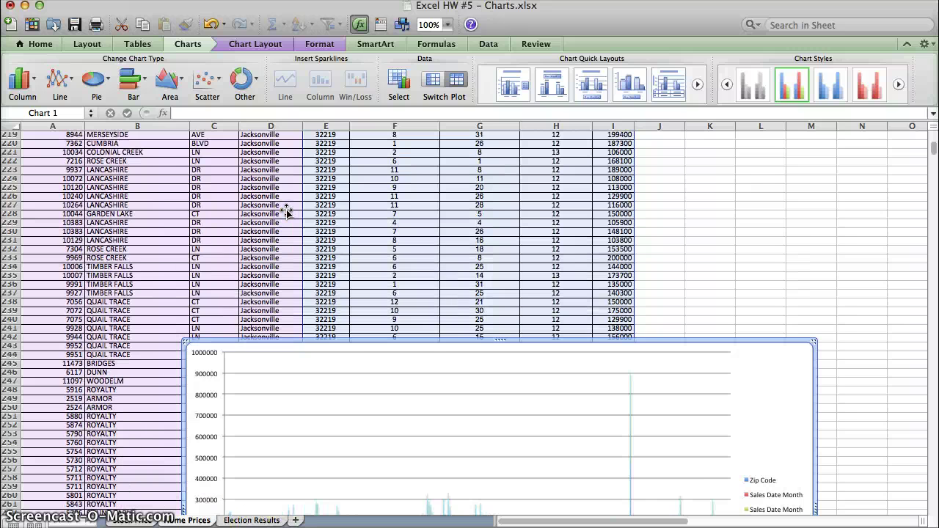
{"action": "scroll", "coordinate": [269, 416], "scroll_direction": "down", "scroll_amount": 6}
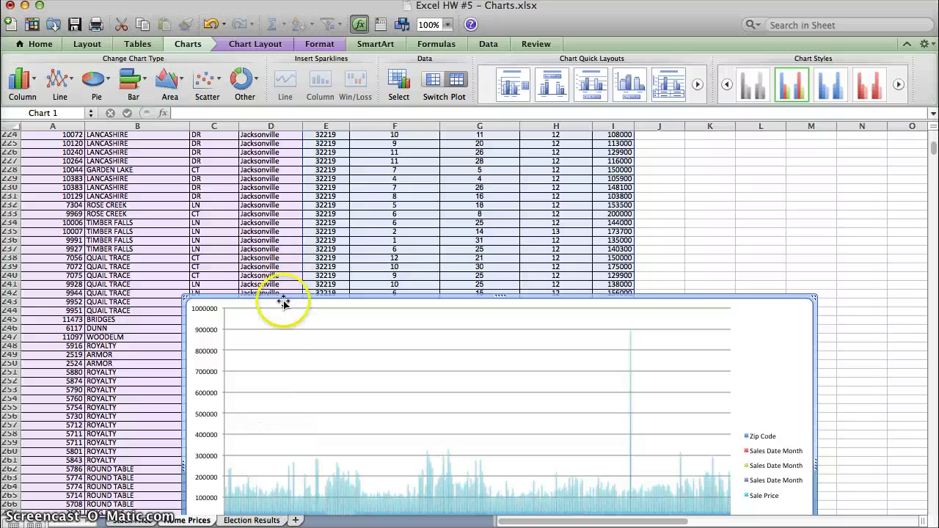
{"action": "left_click_drag", "start_coordinate": [283, 298], "coordinate": [287, 141]}
{"action": "scroll", "coordinate": [98, 287], "scroll_direction": "up", "scroll_amount": 15}
{"action": "scroll", "coordinate": [283, 218], "scroll_direction": "down", "scroll_amount": 9}
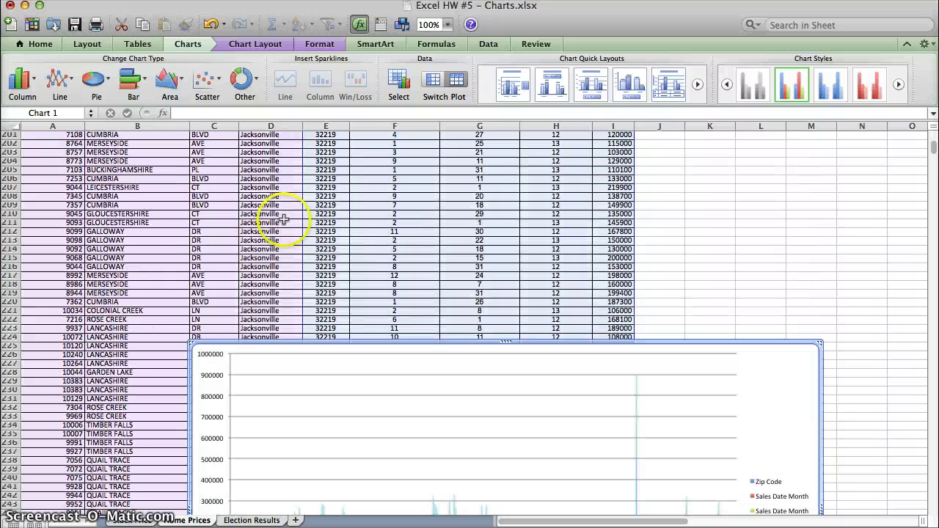
{"action": "left_click_drag", "start_coordinate": [317, 349], "coordinate": [321, 139]}
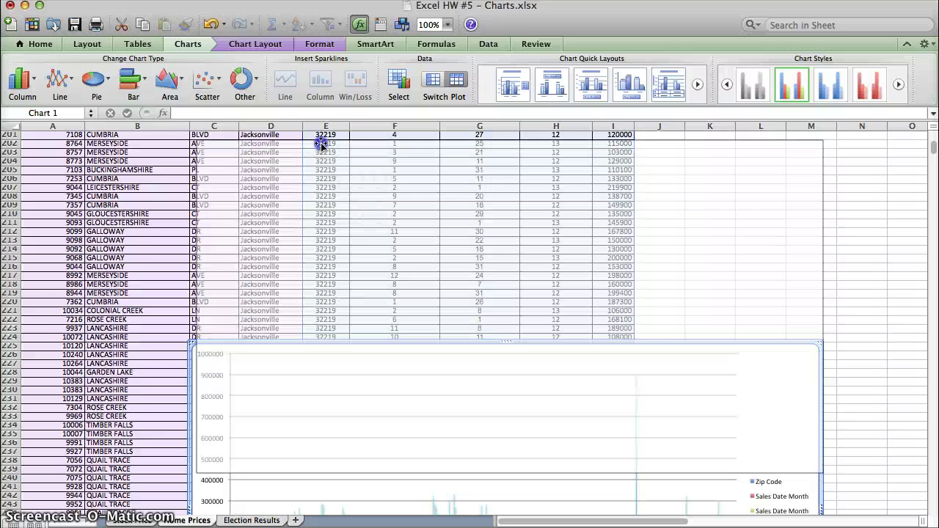
{"action": "scroll", "coordinate": [108, 317], "scroll_direction": "up", "scroll_amount": 1}
{"action": "scroll", "coordinate": [106, 319], "scroll_direction": "up", "scroll_amount": 13}
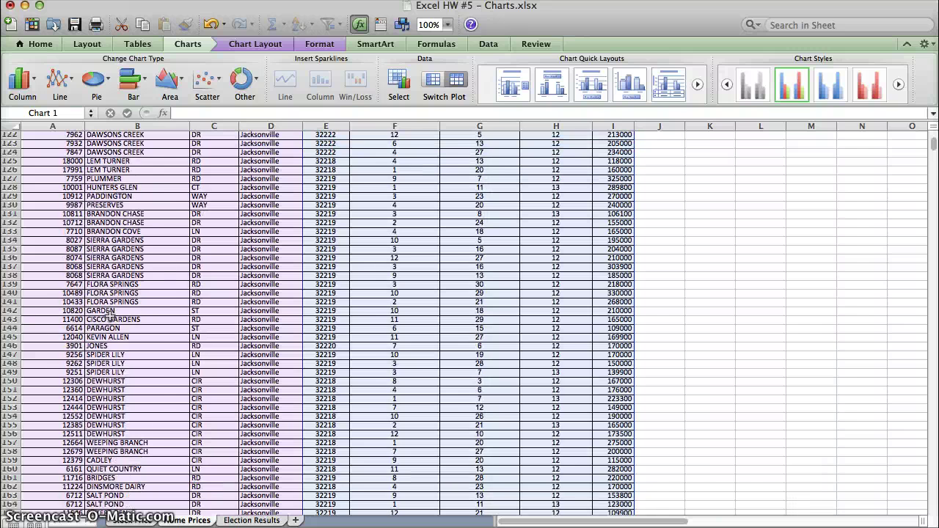
Move the home prices chart farther up and over columns D to M, with its upper edge at about row 116.
{"action": "scroll", "coordinate": [451, 434], "scroll_direction": "down", "scroll_amount": 2}
{"action": "left_click_drag", "start_coordinate": [429, 448], "coordinate": [427, 60]}
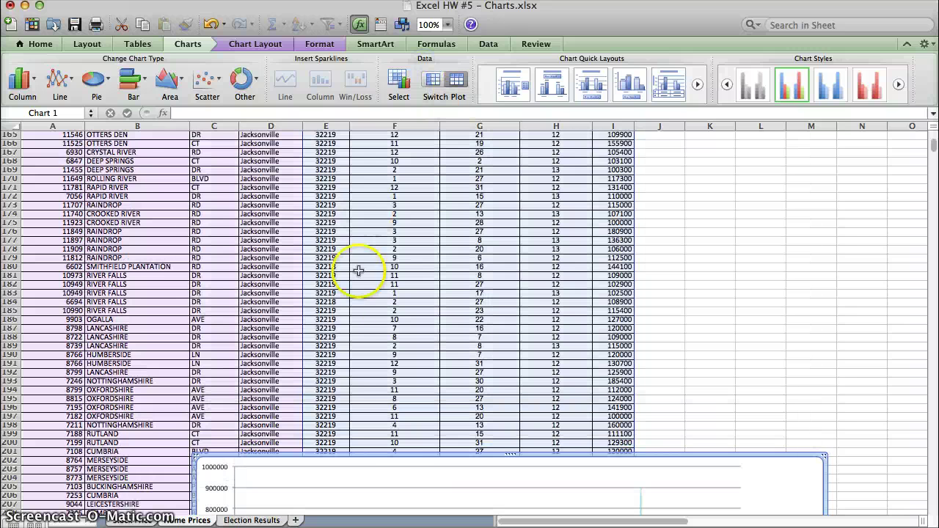
{"action": "left_click_drag", "start_coordinate": [382, 455], "coordinate": [286, 227]}
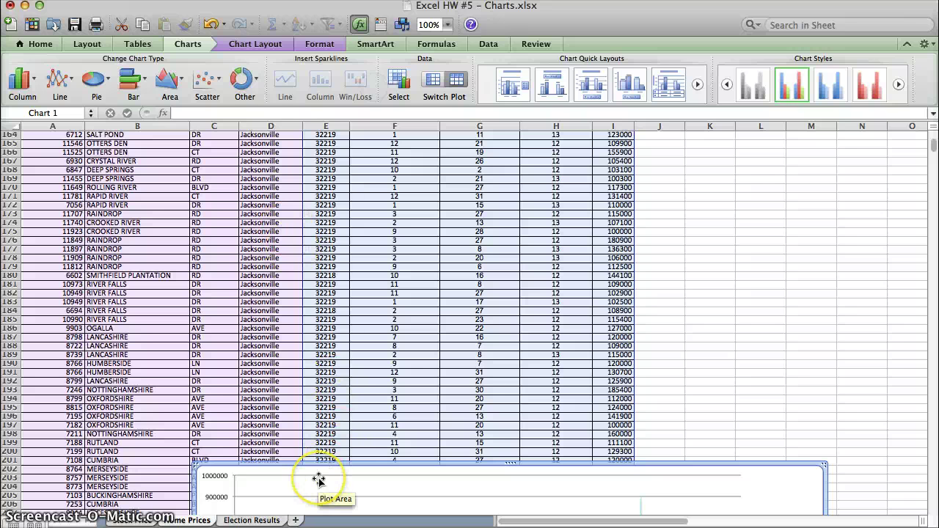
{"action": "left_click_drag", "start_coordinate": [319, 479], "coordinate": [394, 206]}
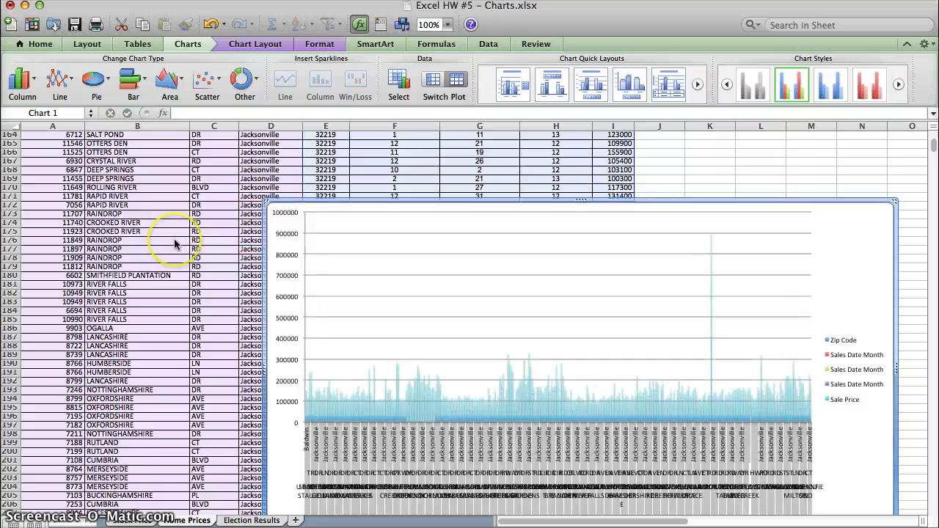
{"action": "scroll", "coordinate": [174, 238], "scroll_direction": "up", "scroll_amount": 12}
{"action": "scroll", "coordinate": [174, 238], "scroll_direction": "down", "scroll_amount": 4}
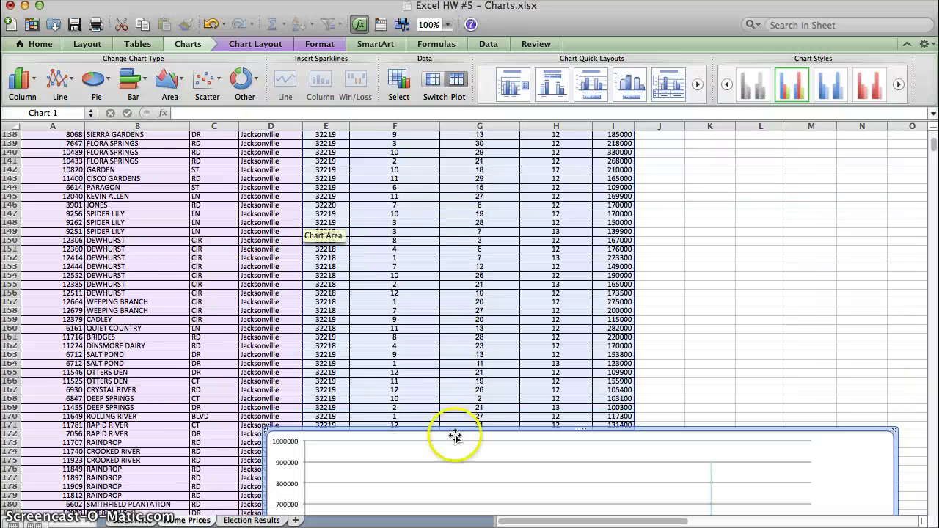
{"action": "left_click_drag", "start_coordinate": [442, 430], "coordinate": [520, 122]}
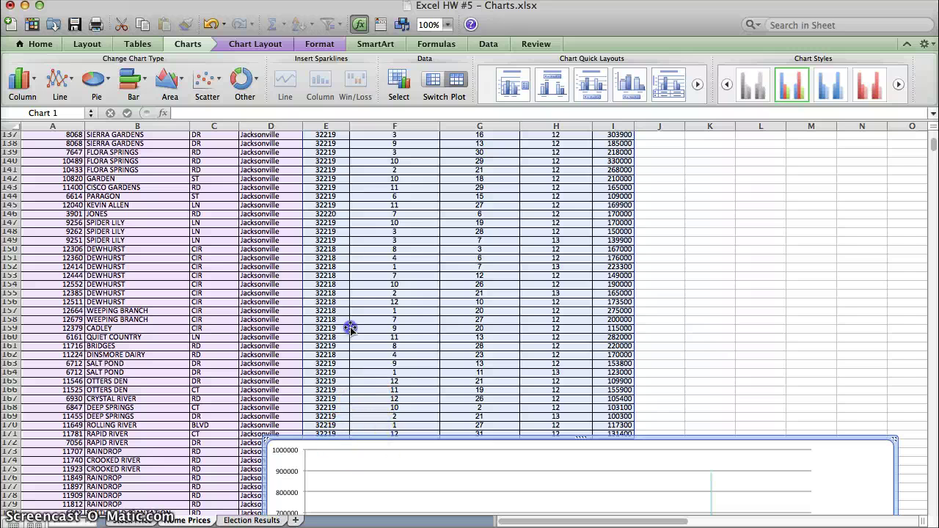
{"action": "left_click_drag", "start_coordinate": [350, 328], "coordinate": [357, 173]}
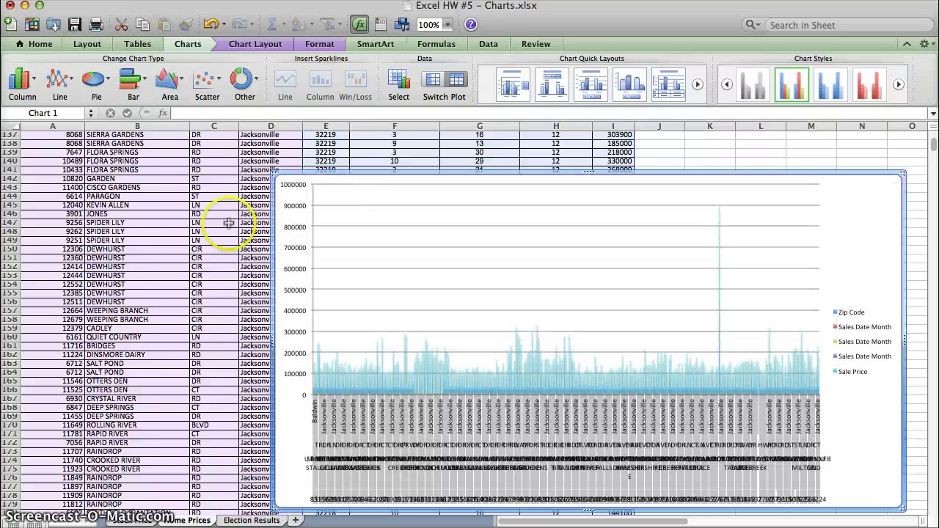
{"action": "scroll", "coordinate": [229, 223], "scroll_direction": "up", "scroll_amount": 5}
{"action": "scroll", "coordinate": [229, 223], "scroll_direction": "down", "scroll_amount": 2}
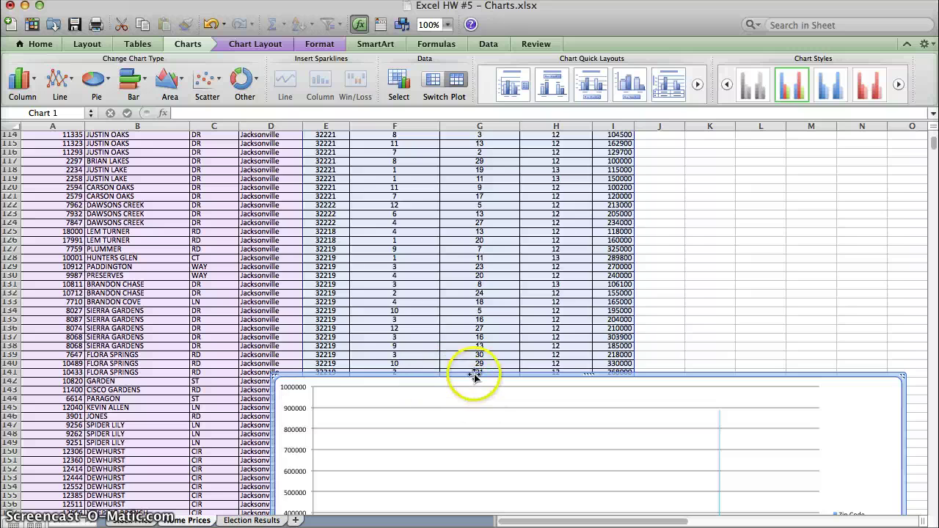
{"action": "left_click_drag", "start_coordinate": [473, 293], "coordinate": [469, 149]}
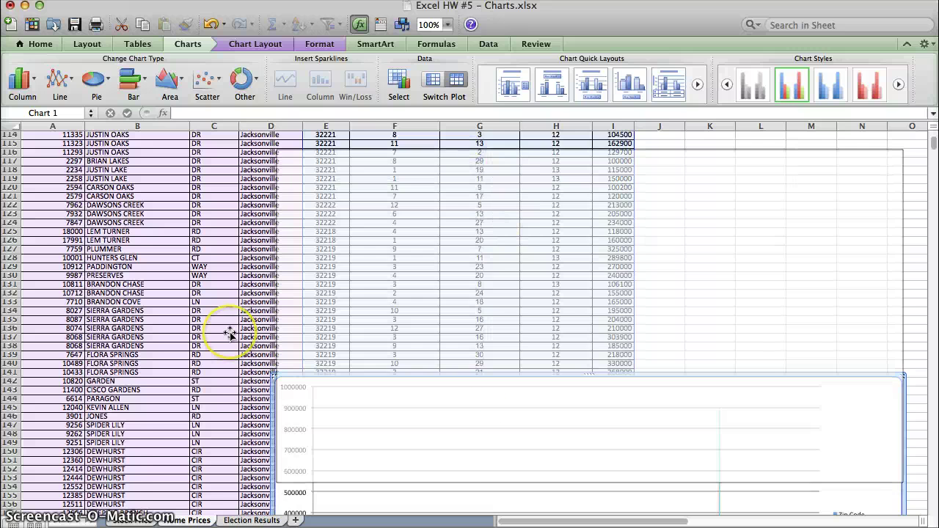
Hide the Street column B and the Street Number column A.
{"action": "scroll", "coordinate": [229, 333], "scroll_direction": "up", "scroll_amount": 20}
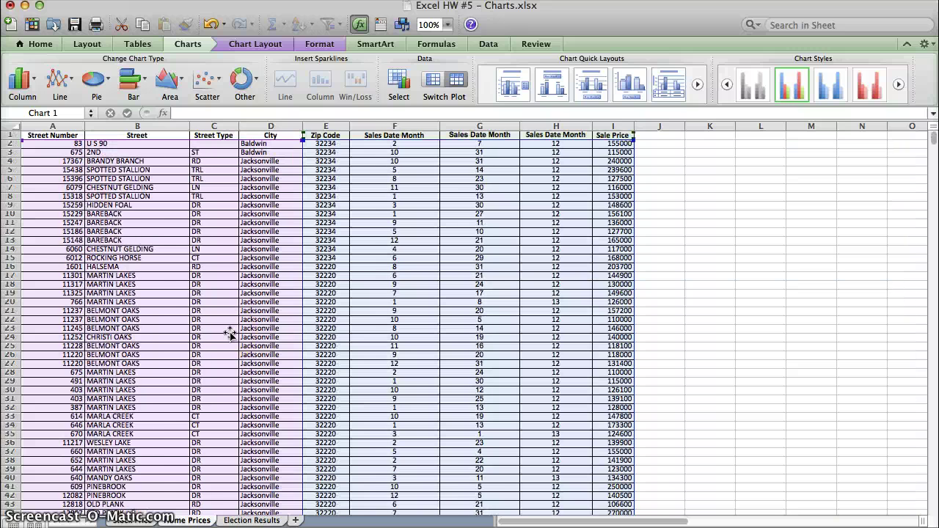
{"action": "left_click", "coordinate": [162, 124]}
{"action": "right_click", "coordinate": [161, 124]}
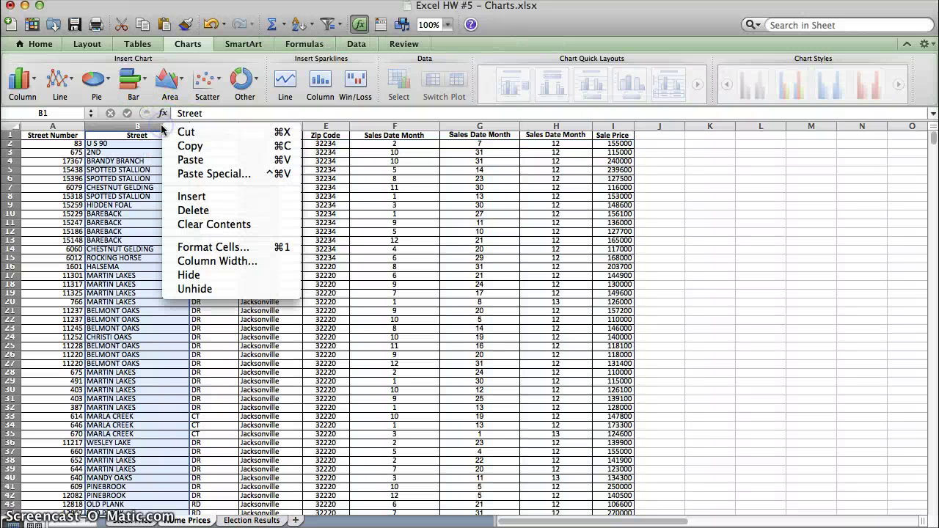
{"action": "left_click", "coordinate": [208, 276]}
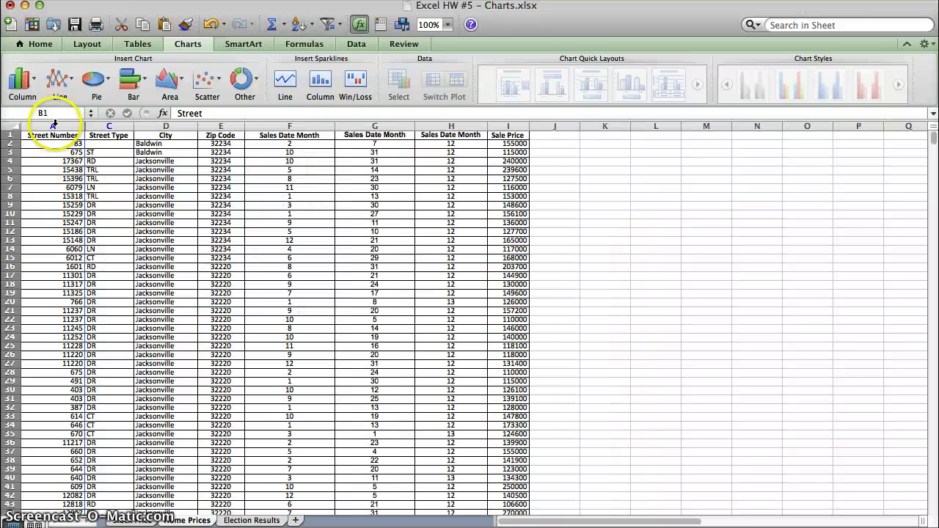
{"action": "left_click", "coordinate": [53, 124]}
{"action": "right_click", "coordinate": [54, 125]}
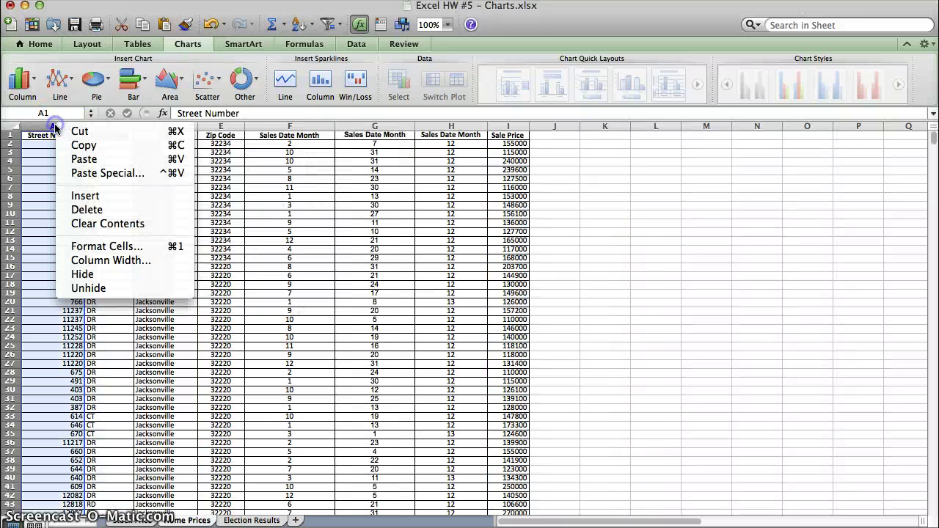
{"action": "left_click", "coordinate": [130, 274]}
Look through the Home Prices rows to locate the column chart.
{"action": "scroll", "coordinate": [411, 302], "scroll_direction": "down", "scroll_amount": 2}
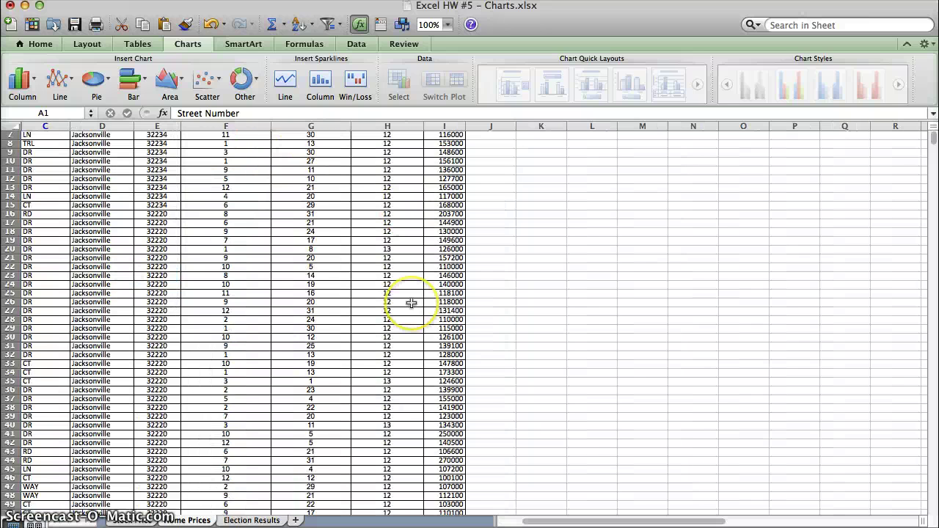
{"action": "scroll", "coordinate": [411, 303], "scroll_direction": "down", "scroll_amount": 7}
{"action": "scroll", "coordinate": [467, 433], "scroll_direction": "down", "scroll_amount": 20}
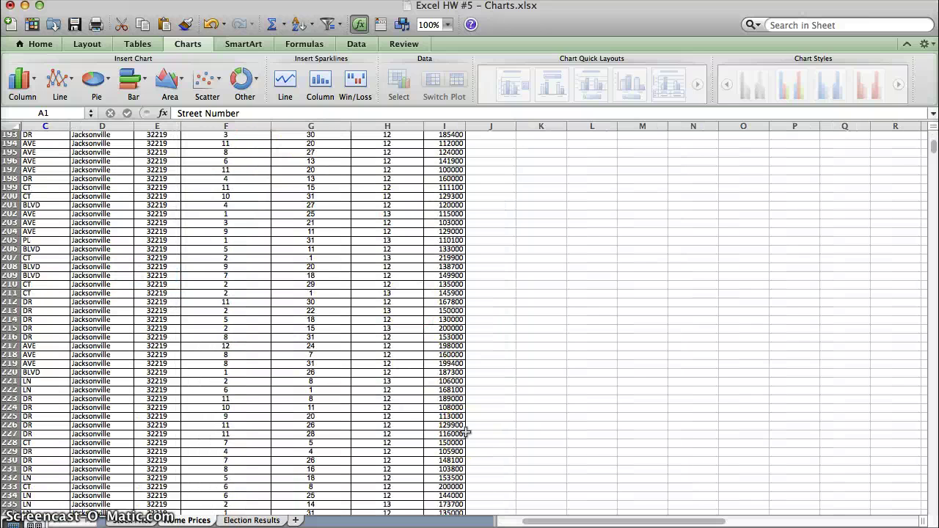
{"action": "scroll", "coordinate": [466, 433], "scroll_direction": "down", "scroll_amount": 20}
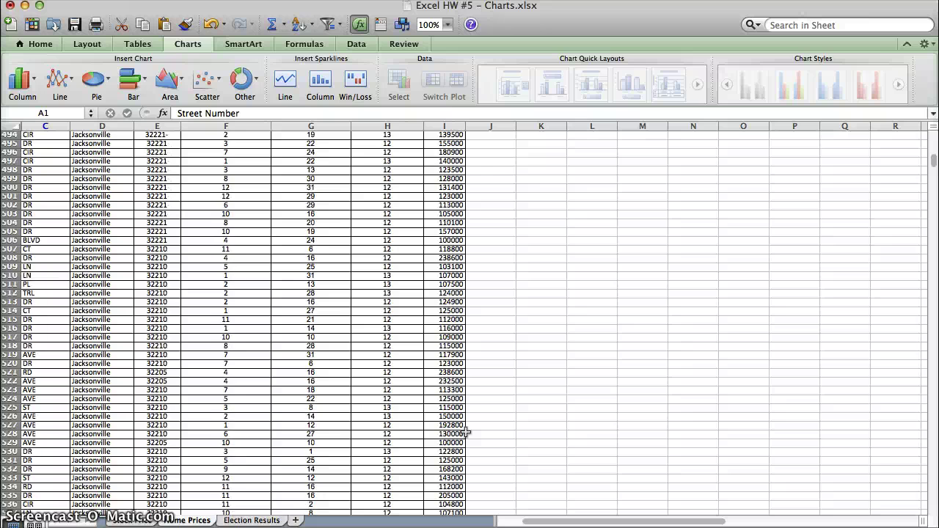
{"action": "scroll", "coordinate": [466, 432], "scroll_direction": "up", "scroll_amount": 15}
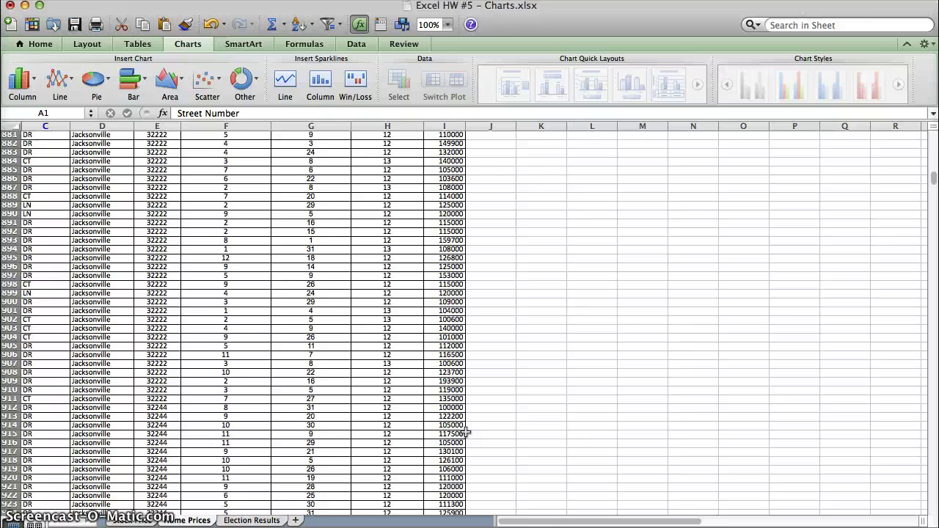
{"action": "scroll", "coordinate": [466, 432], "scroll_direction": "up", "scroll_amount": 20}
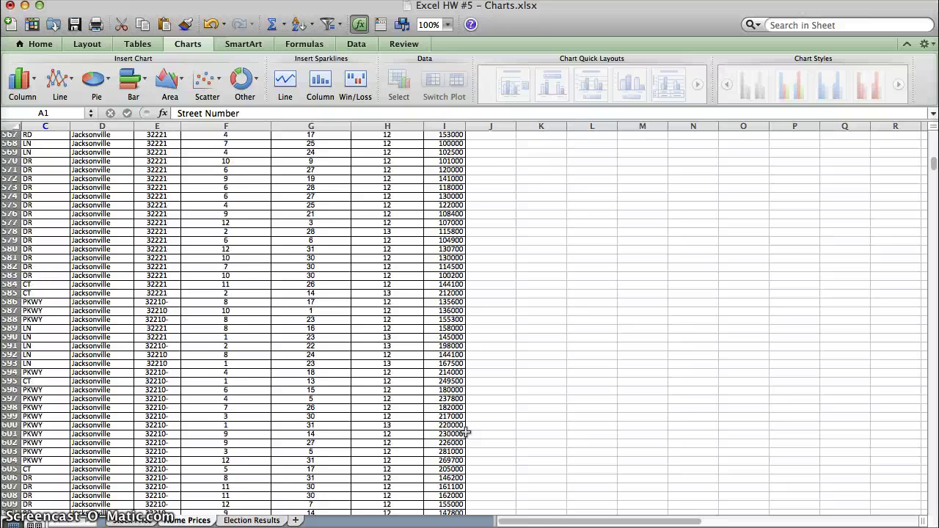
{"action": "scroll", "coordinate": [467, 433], "scroll_direction": "up", "scroll_amount": 12}
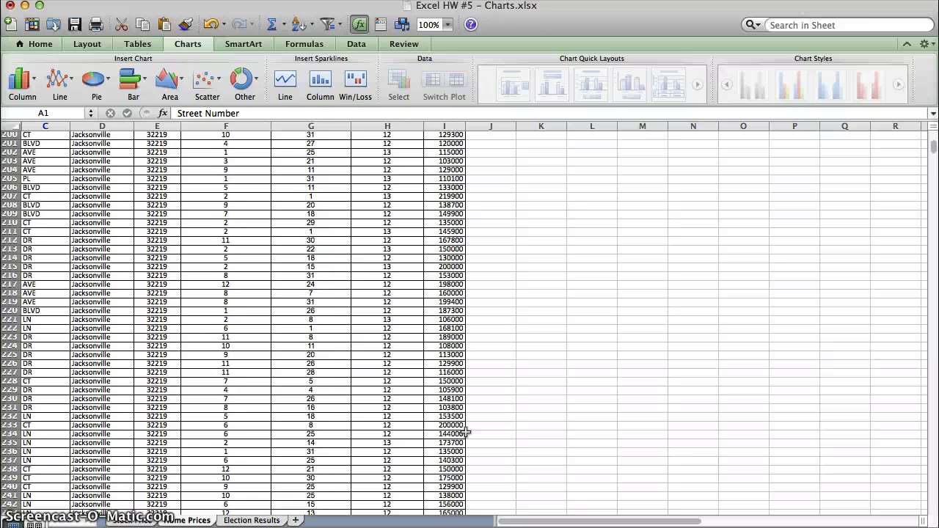
{"action": "scroll", "coordinate": [467, 433], "scroll_direction": "up", "scroll_amount": 8}
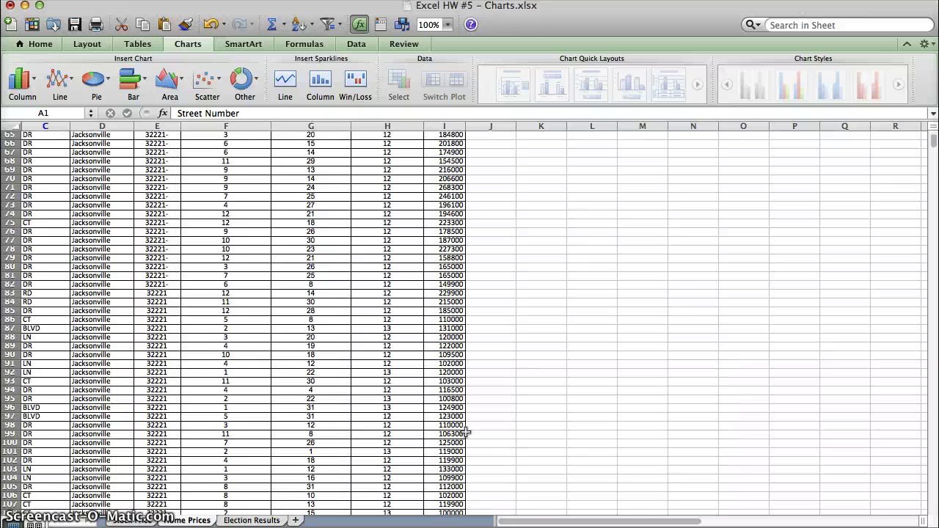
{"action": "scroll", "coordinate": [466, 433], "scroll_direction": "down", "scroll_amount": 7}
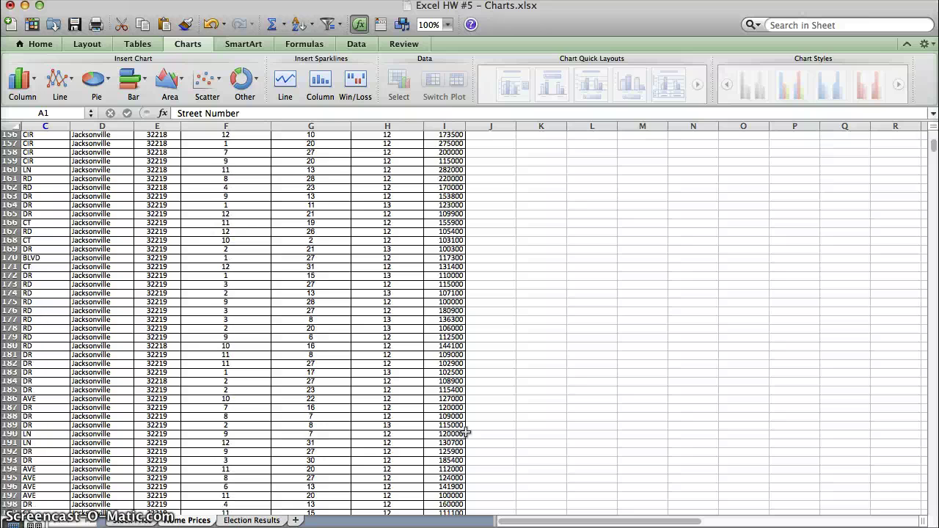
{"action": "scroll", "coordinate": [467, 433], "scroll_direction": "up", "scroll_amount": 6}
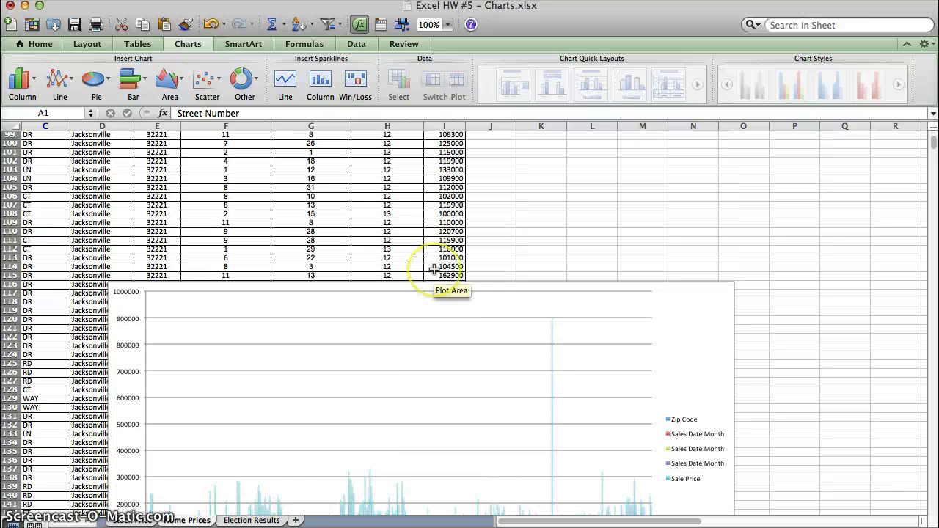
Move the home prices chart up the sheet and over to about column G, with its upper edge at about row 64.
{"action": "left_click", "coordinate": [127, 304]}
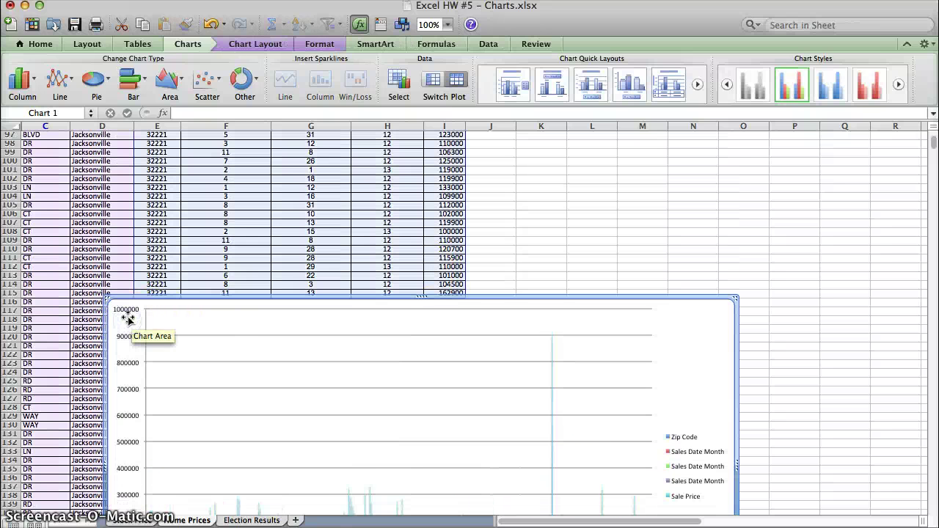
{"action": "left_click_drag", "start_coordinate": [128, 302], "coordinate": [240, 77]}
{"action": "scroll", "coordinate": [193, 252], "scroll_direction": "up", "scroll_amount": 5}
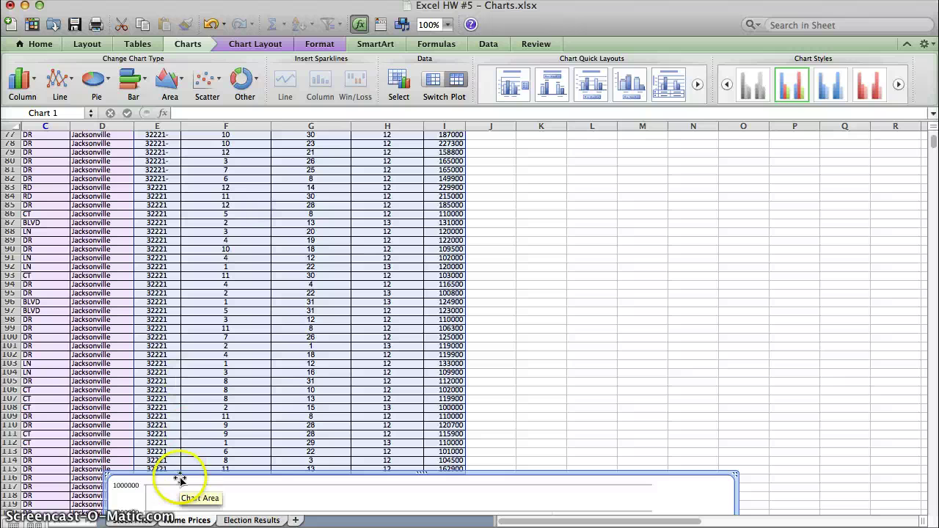
{"action": "left_click_drag", "start_coordinate": [115, 477], "coordinate": [269, 184]}
{"action": "scroll", "coordinate": [260, 182], "scroll_direction": "up", "scroll_amount": 4}
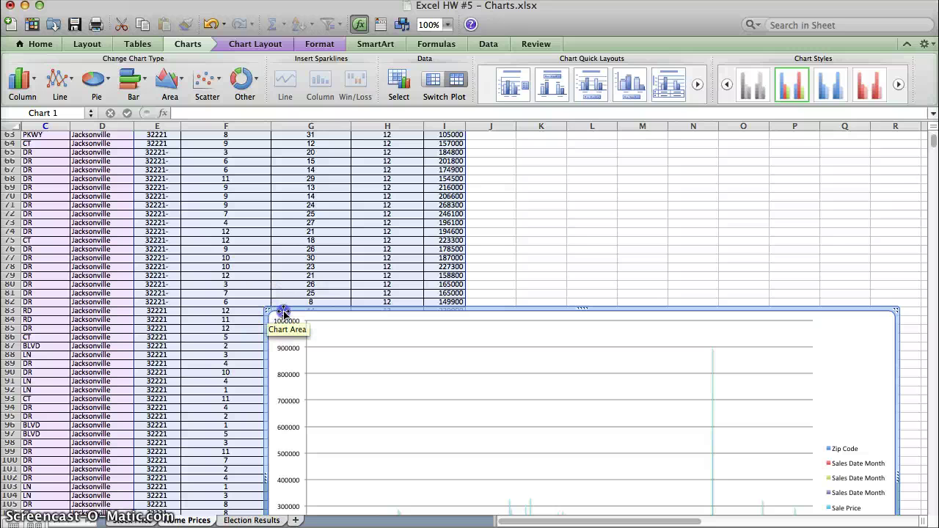
{"action": "left_click_drag", "start_coordinate": [282, 174], "coordinate": [285, 141]}
{"action": "left_click_drag", "start_coordinate": [252, 177], "coordinate": [252, 175]}
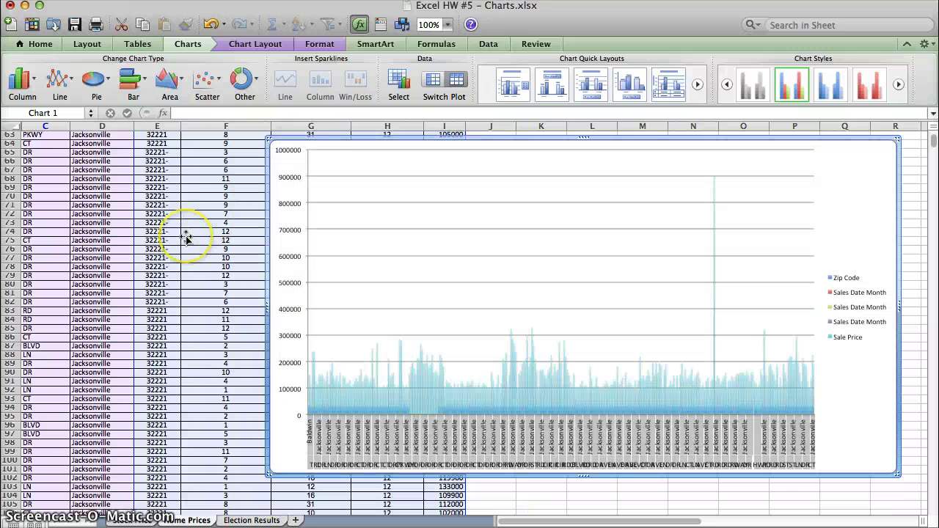
Move the home prices chart farther up over columns G to R, with its upper edge at about row 13.
{"action": "scroll", "coordinate": [220, 242], "scroll_direction": "up", "scroll_amount": 10}
{"action": "scroll", "coordinate": [220, 293], "scroll_direction": "down", "scroll_amount": 3}
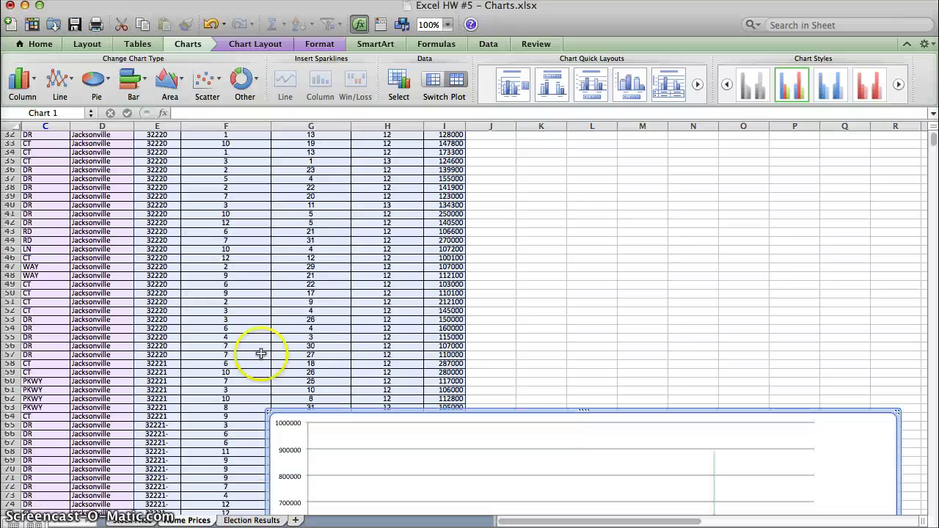
{"action": "left_click_drag", "start_coordinate": [270, 413], "coordinate": [286, 126]}
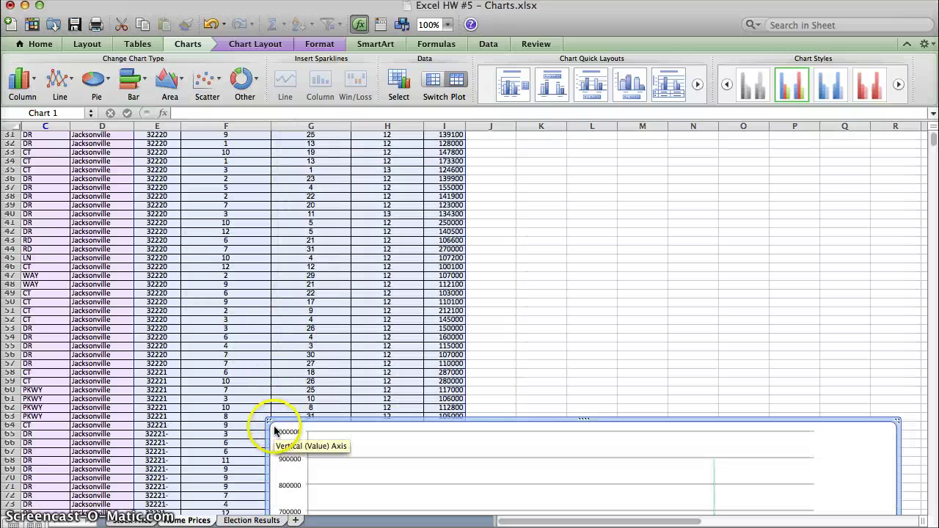
{"action": "left_click_drag", "start_coordinate": [272, 415], "coordinate": [287, 180]}
{"action": "scroll", "coordinate": [230, 204], "scroll_direction": "up", "scroll_amount": 6}
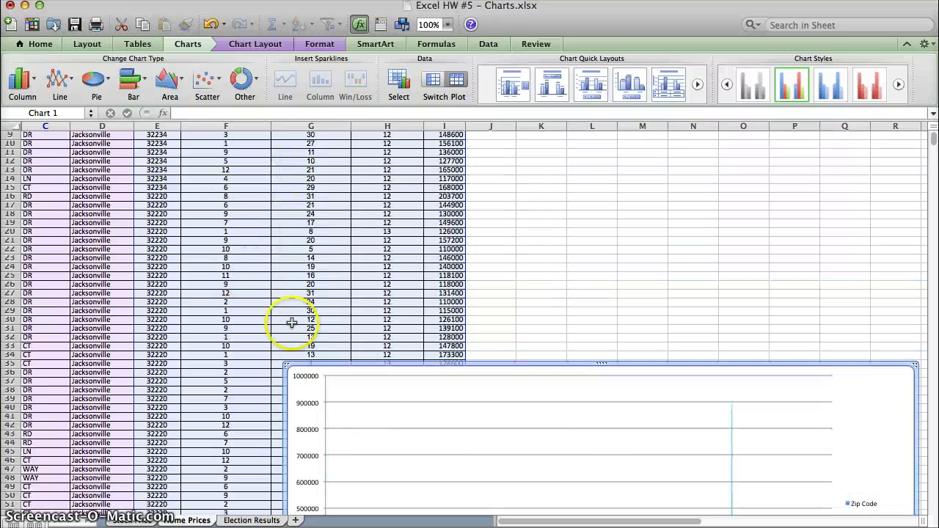
{"action": "left_click_drag", "start_coordinate": [285, 366], "coordinate": [280, 166]}
{"action": "scroll", "coordinate": [224, 195], "scroll_direction": "up", "scroll_amount": 3}
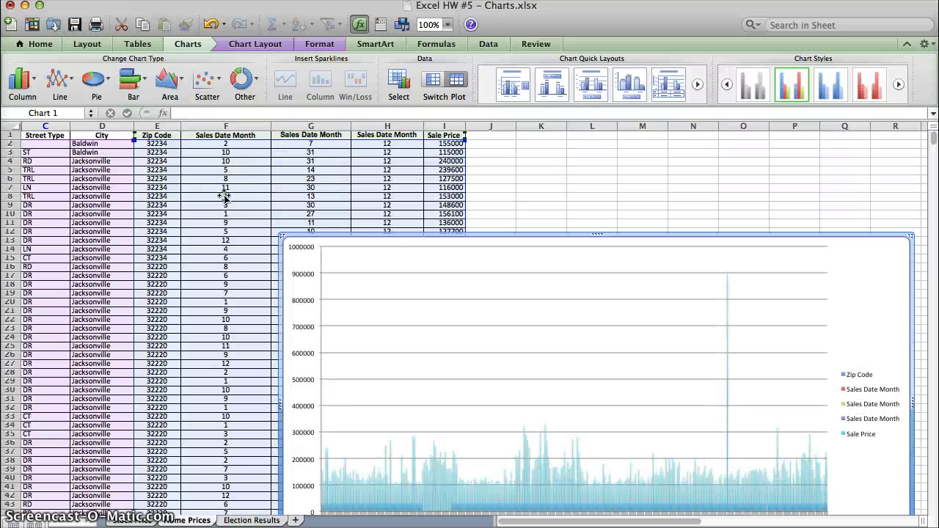
{"action": "scroll", "coordinate": [357, 283], "scroll_direction": "down", "scroll_amount": 5}
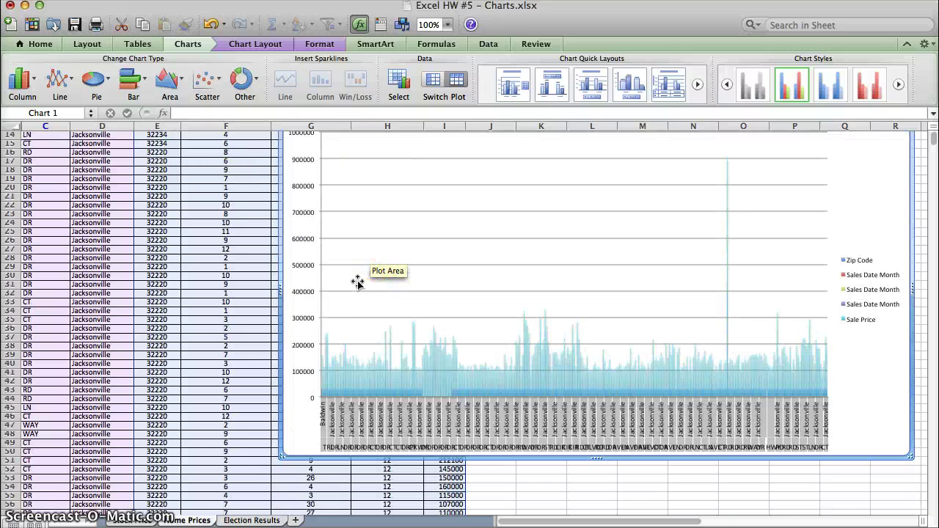
{"action": "scroll", "coordinate": [358, 283], "scroll_direction": "up", "scroll_amount": 5}
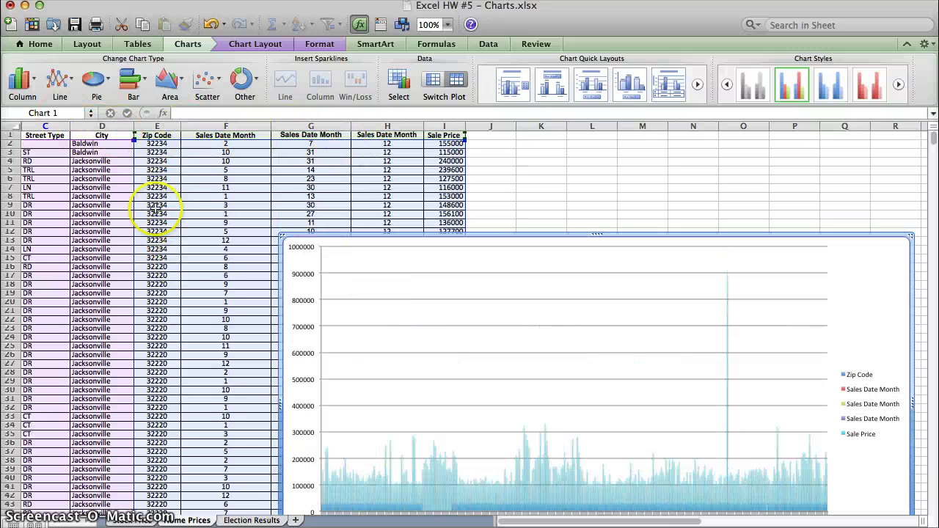
Hide the City column D and check the chart's horizontal axis labels.
{"action": "left_click", "coordinate": [103, 126]}
{"action": "right_click", "coordinate": [110, 126]}
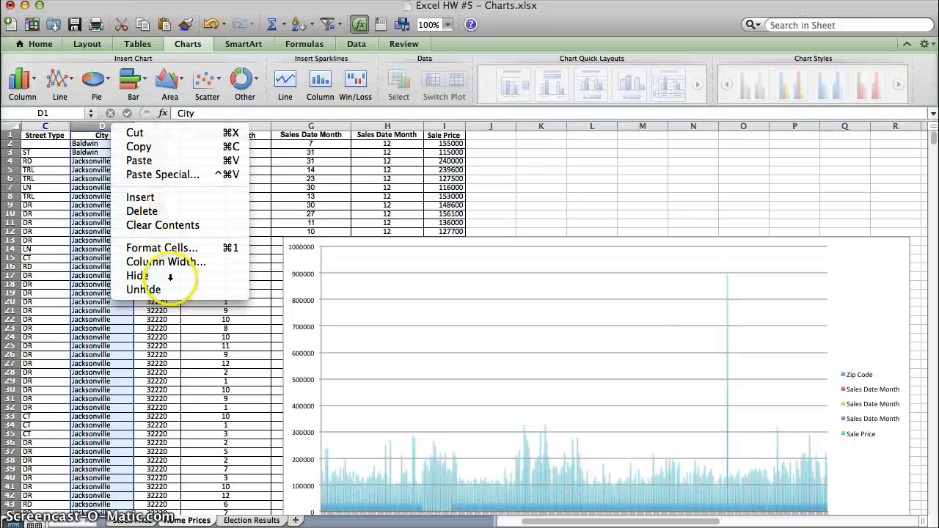
{"action": "left_click", "coordinate": [154, 289]}
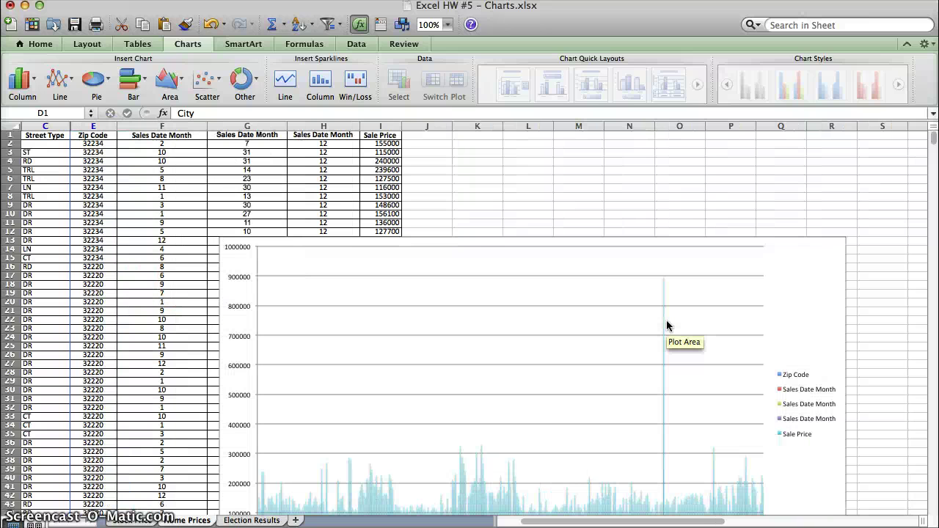
{"action": "scroll", "coordinate": [667, 321], "scroll_direction": "down", "scroll_amount": 11}
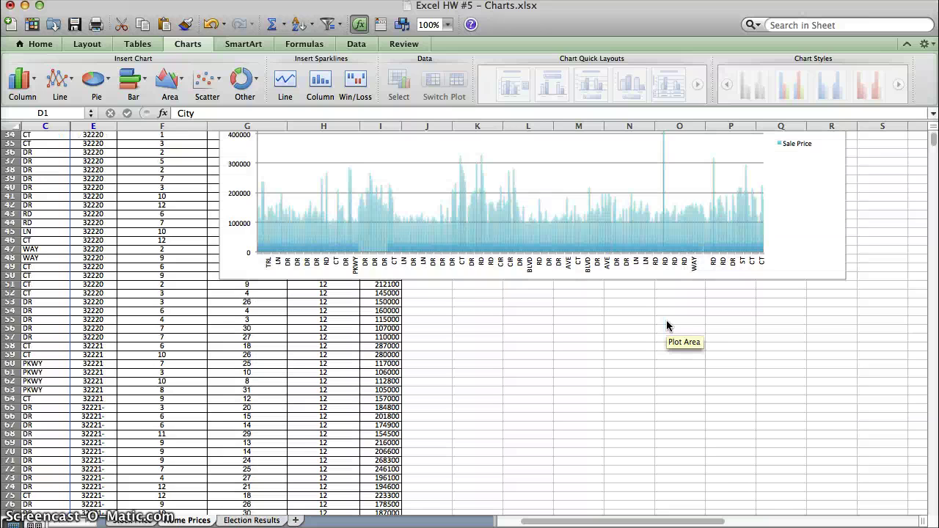
{"action": "scroll", "coordinate": [666, 320], "scroll_direction": "up", "scroll_amount": 9}
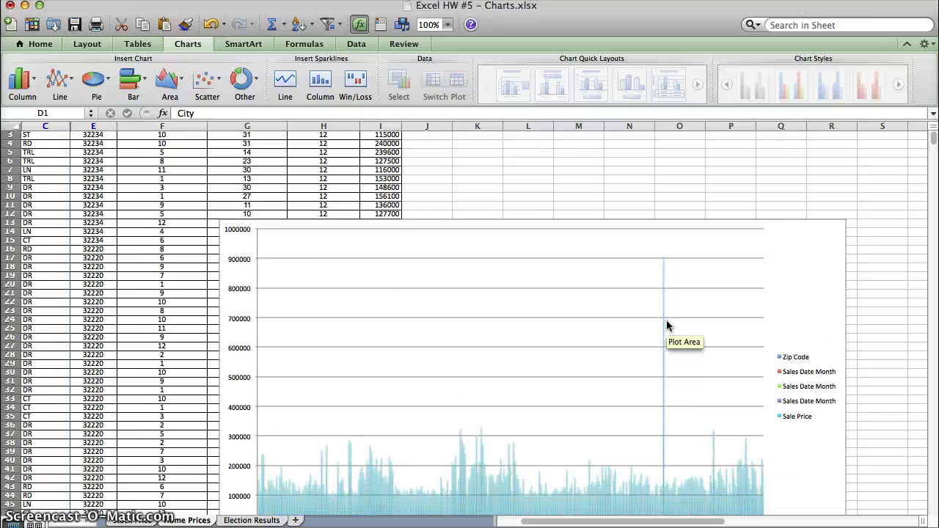
{"action": "scroll", "coordinate": [666, 320], "scroll_direction": "down", "scroll_amount": 2}
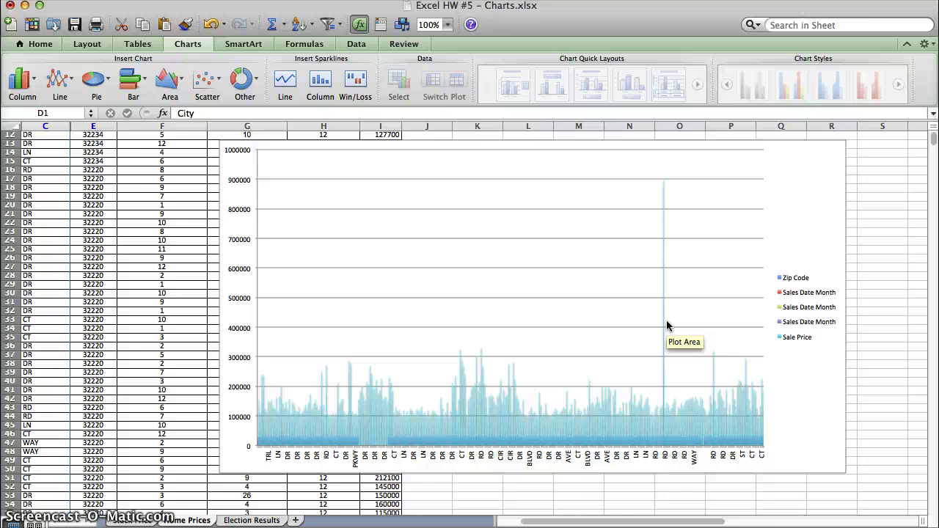
{"action": "scroll", "coordinate": [666, 320], "scroll_direction": "up", "scroll_amount": 4}
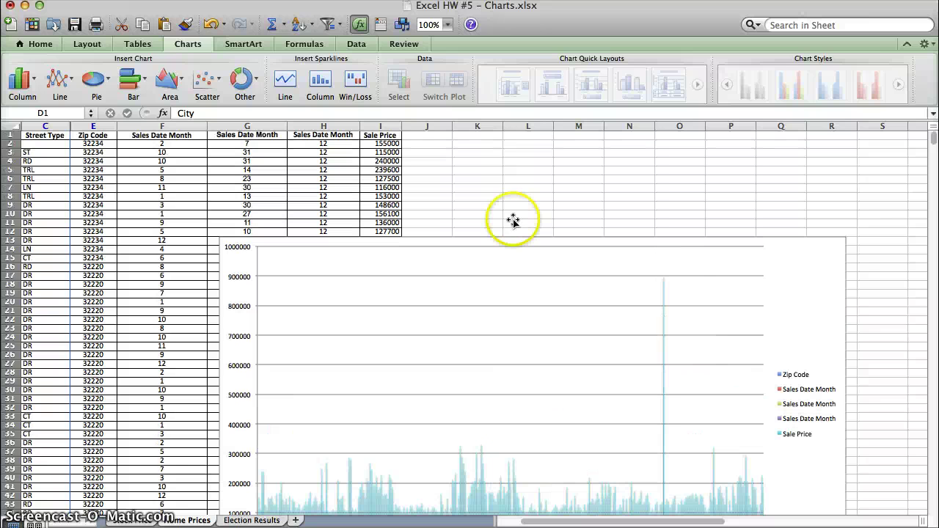
Hide the Street Type column C and check the chart.
{"action": "right_click", "coordinate": [46, 128]}
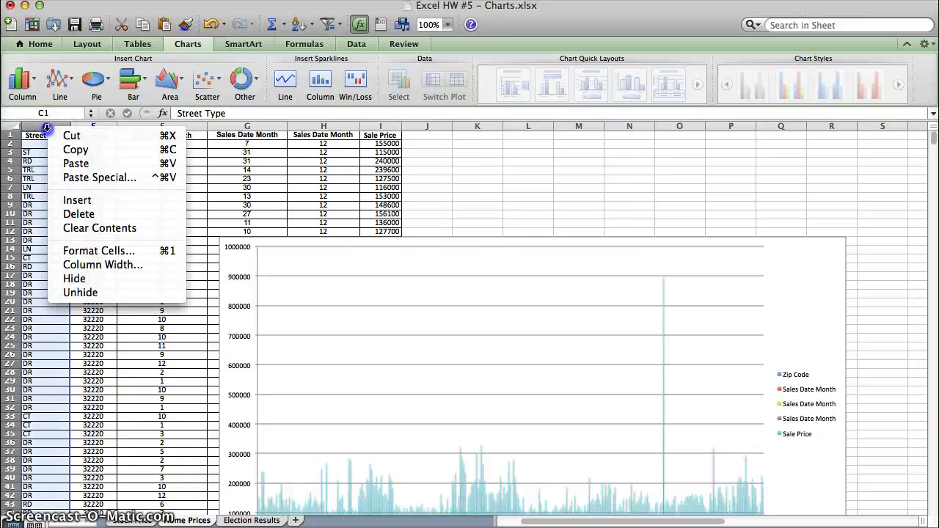
{"action": "left_click", "coordinate": [143, 279]}
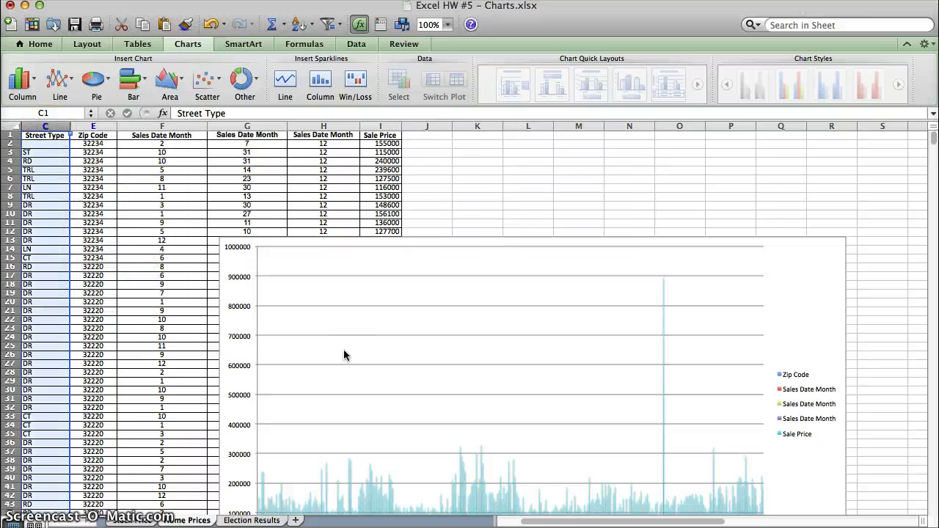
{"action": "scroll", "coordinate": [343, 349], "scroll_direction": "down", "scroll_amount": 10}
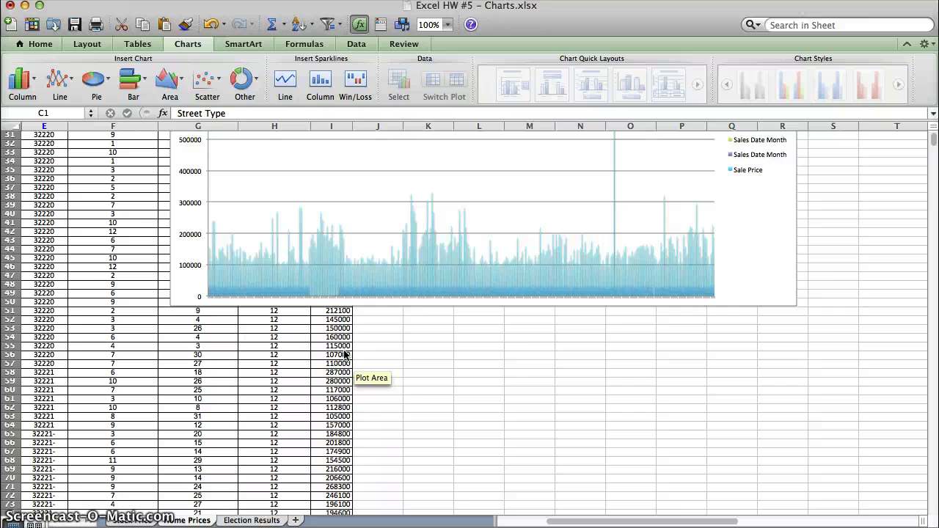
{"action": "scroll", "coordinate": [344, 354], "scroll_direction": "up", "scroll_amount": 2}
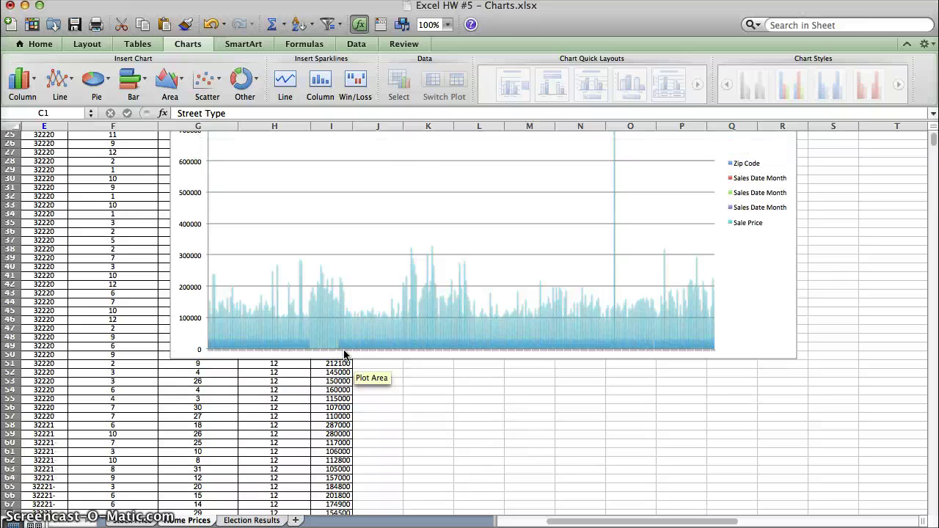
{"action": "left_click", "coordinate": [388, 262]}
{"action": "key", "text": "super+p"}
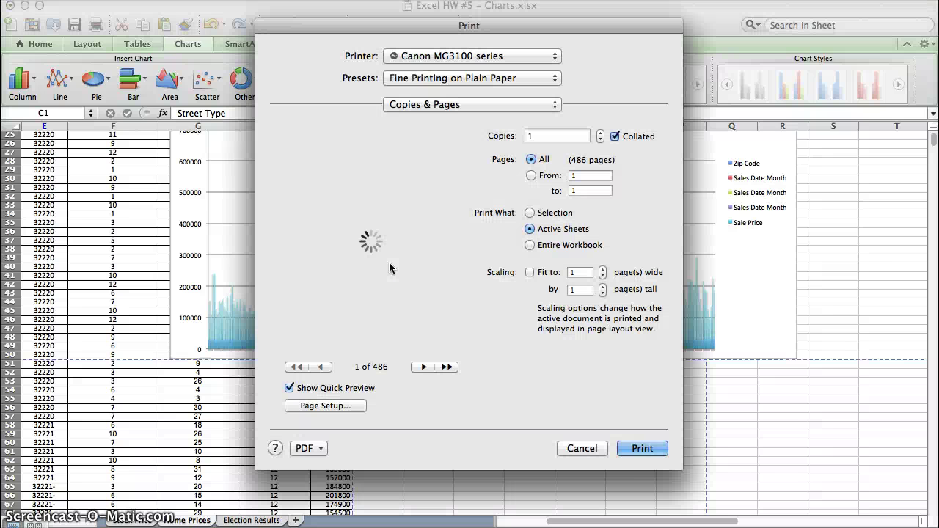
{"action": "left_click", "coordinate": [594, 453]}
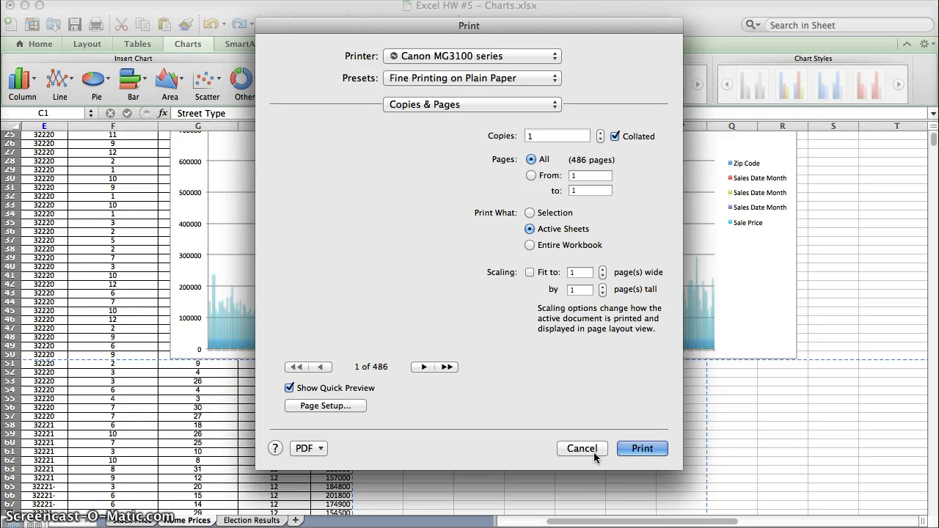
{"action": "left_click", "coordinate": [555, 330]}
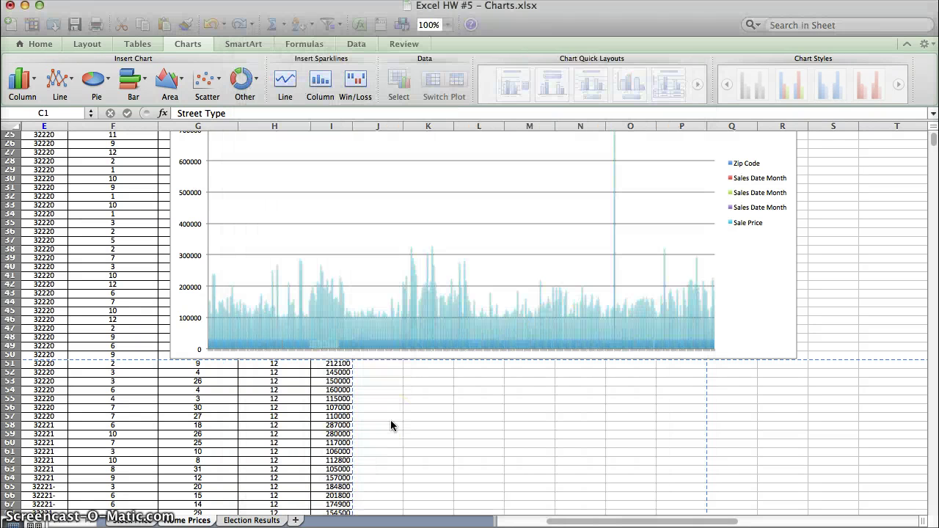
Try hiding the Sales Date Month column H, and undo the hiding.
{"action": "scroll", "coordinate": [389, 427], "scroll_direction": "up", "scroll_amount": 4}
{"action": "left_click", "coordinate": [319, 325]}
{"action": "scroll", "coordinate": [320, 325], "scroll_direction": "up", "scroll_amount": 1}
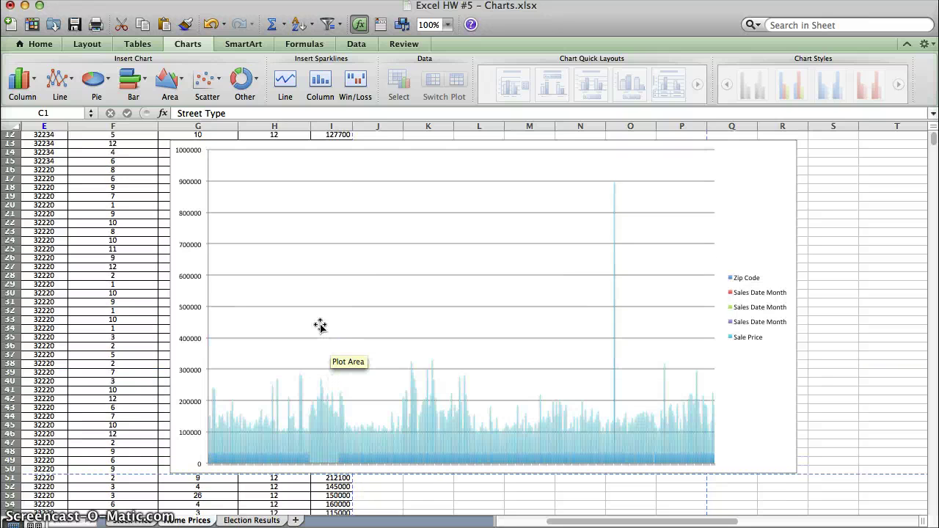
{"action": "scroll", "coordinate": [320, 325], "scroll_direction": "up", "scroll_amount": 4}
{"action": "left_click", "coordinate": [317, 132]}
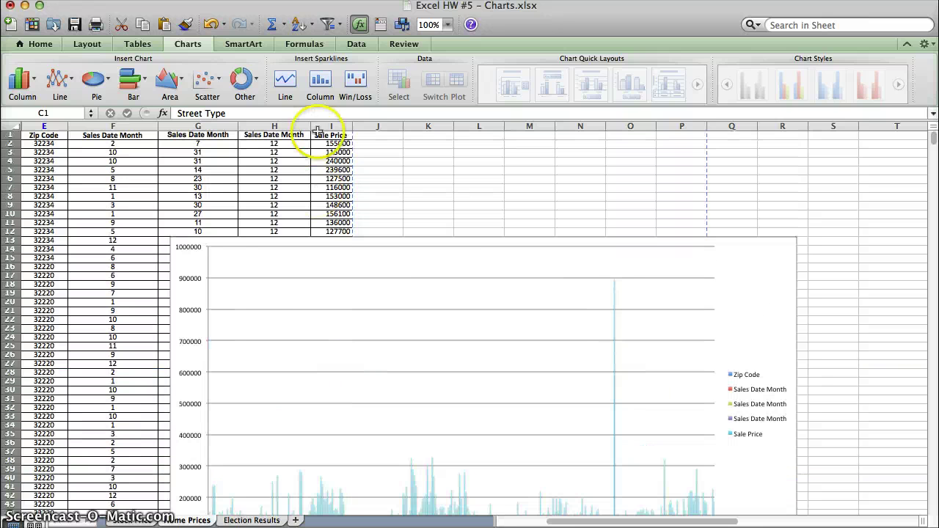
{"action": "left_click", "coordinate": [256, 126]}
{"action": "right_click", "coordinate": [257, 129]}
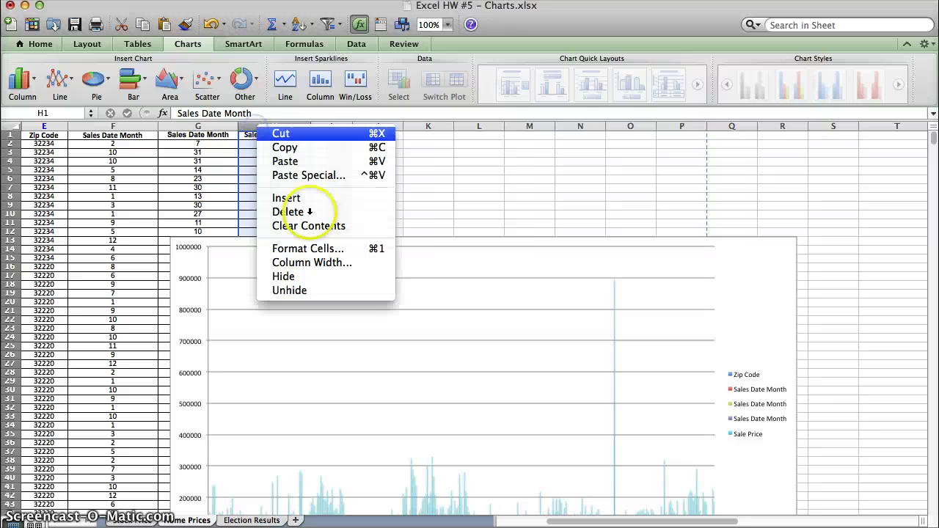
{"action": "left_click", "coordinate": [311, 276]}
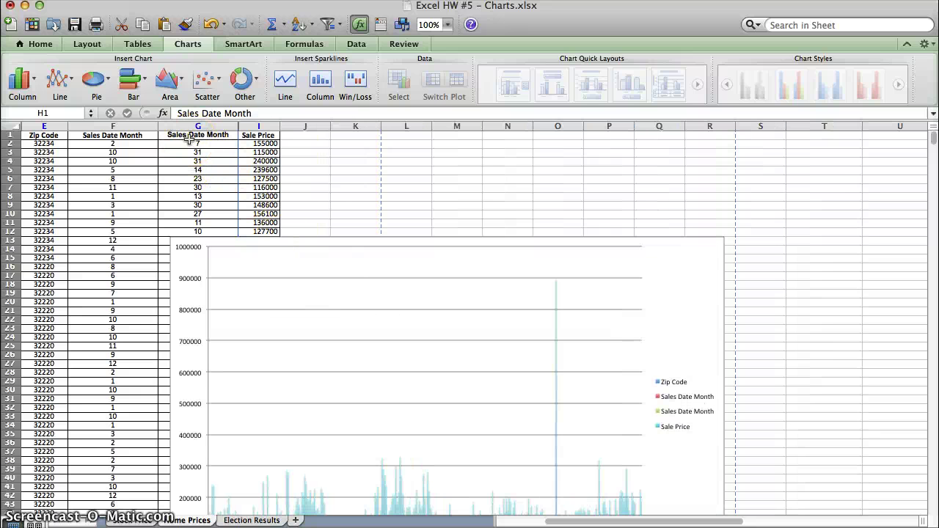
{"action": "key", "text": "super+z"}
Hide the Sales Date Month column F and check the home prices chart.
{"action": "left_click", "coordinate": [113, 126]}
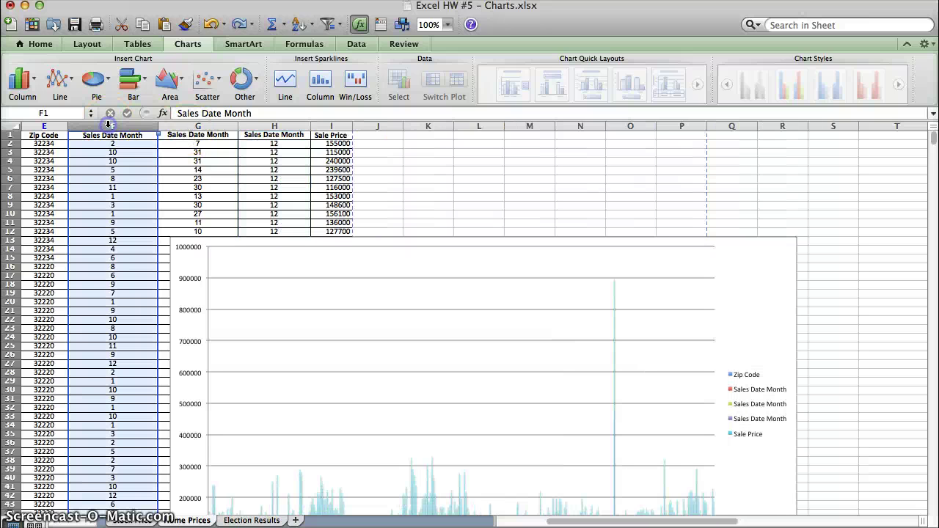
{"action": "right_click", "coordinate": [110, 127]}
{"action": "left_click", "coordinate": [152, 275]}
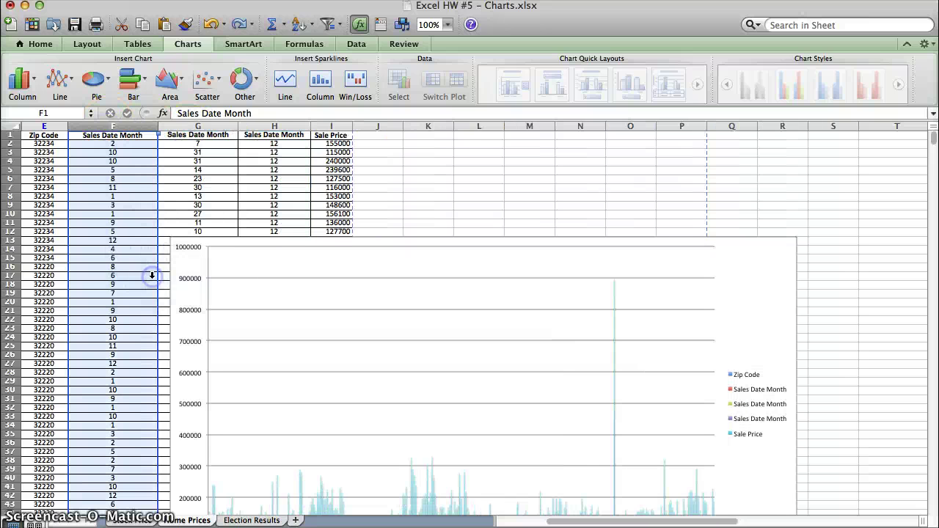
{"action": "scroll", "coordinate": [261, 330], "scroll_direction": "down", "scroll_amount": 8}
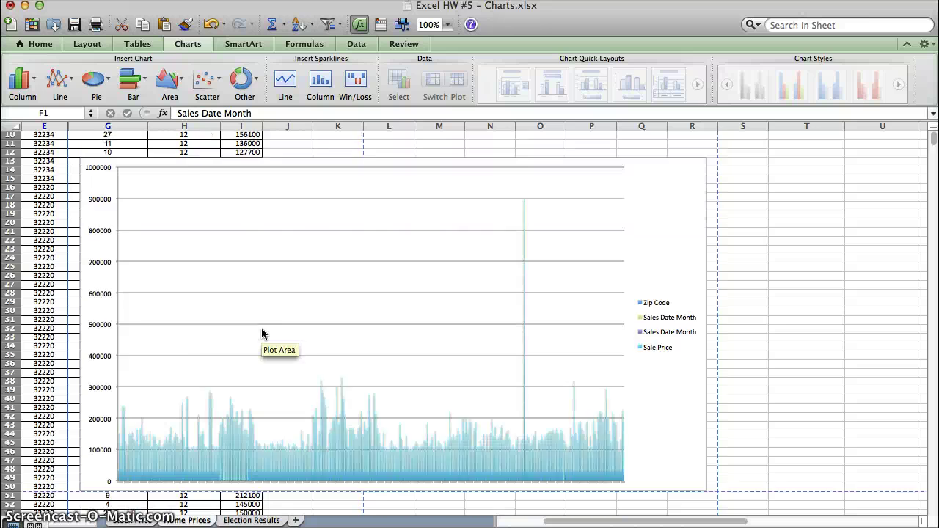
{"action": "scroll", "coordinate": [262, 330], "scroll_direction": "up", "scroll_amount": 8}
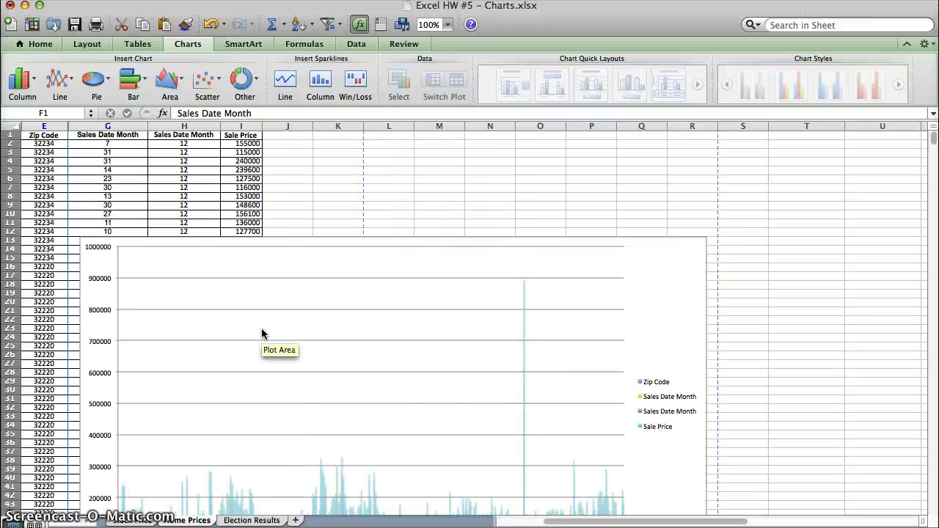
Hide the Sales Date Month column G and check the home prices chart.
{"action": "right_click", "coordinate": [109, 126]}
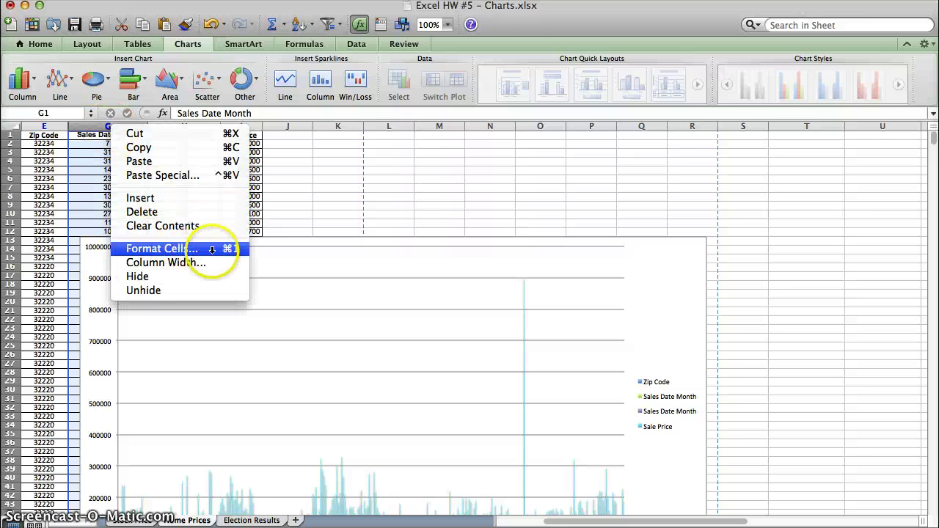
{"action": "left_click", "coordinate": [211, 276]}
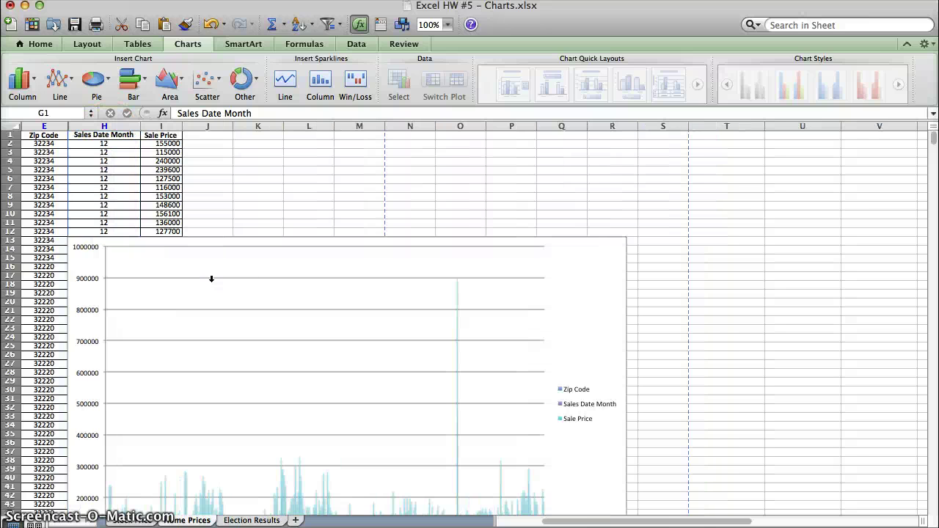
{"action": "scroll", "coordinate": [211, 279], "scroll_direction": "down", "scroll_amount": 10}
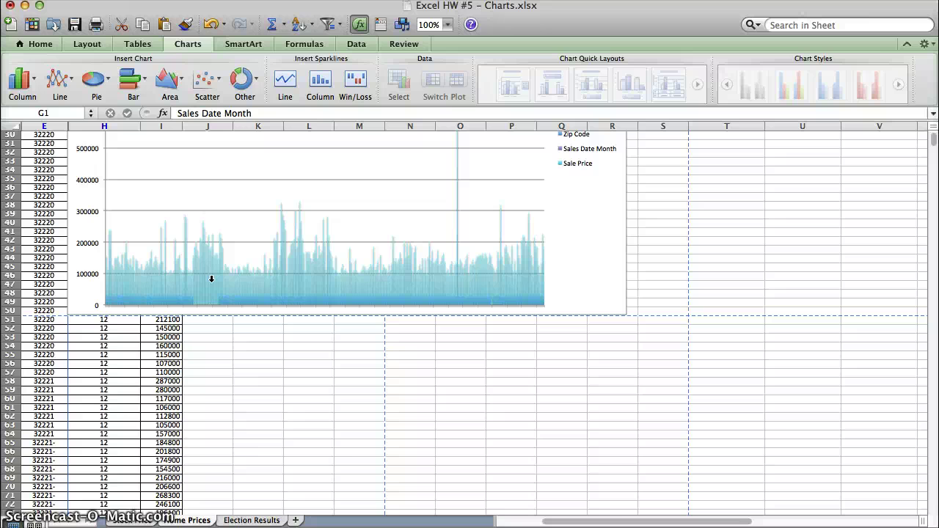
{"action": "scroll", "coordinate": [211, 278], "scroll_direction": "up", "scroll_amount": 10}
Hide the remaining Sales Date Month column H and look over the chart's series.
{"action": "left_click_drag", "start_coordinate": [129, 141], "coordinate": [110, 123]}
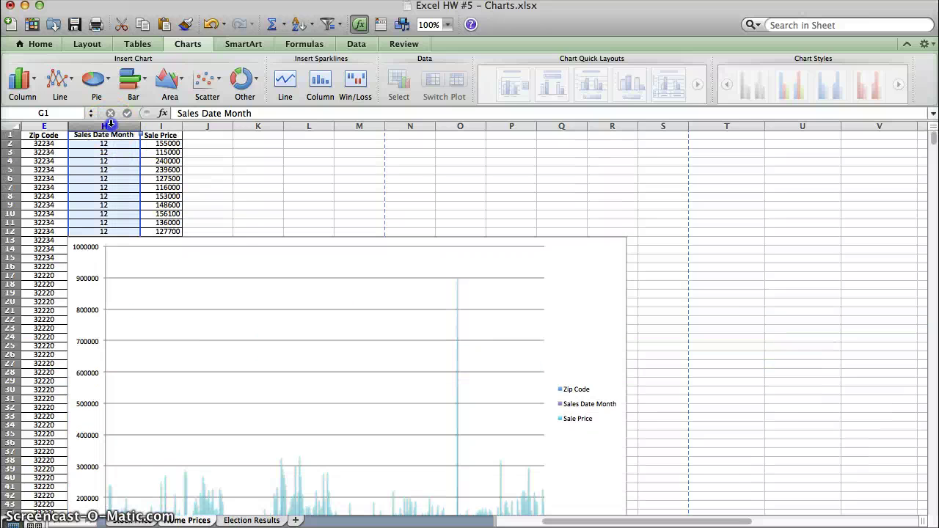
{"action": "right_click", "coordinate": [110, 125]}
{"action": "left_click", "coordinate": [172, 271]}
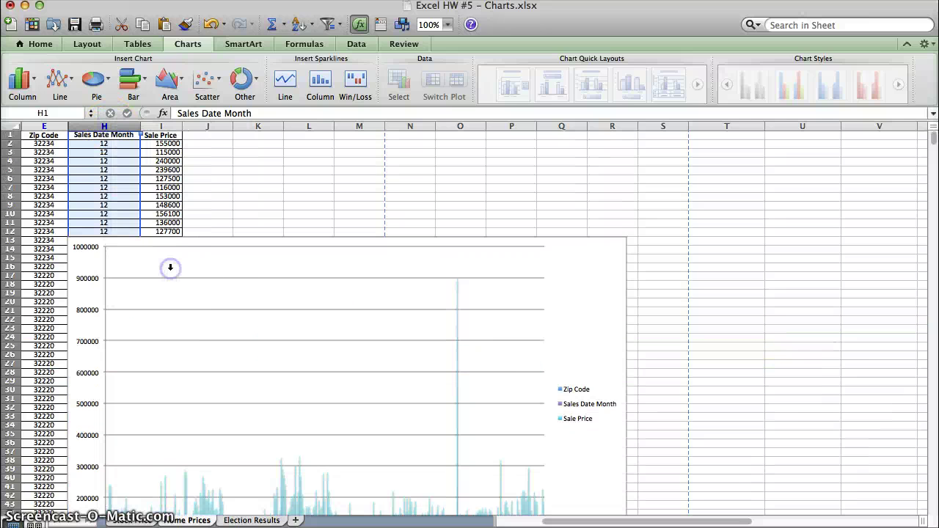
{"action": "scroll", "coordinate": [170, 267], "scroll_direction": "down", "scroll_amount": 6}
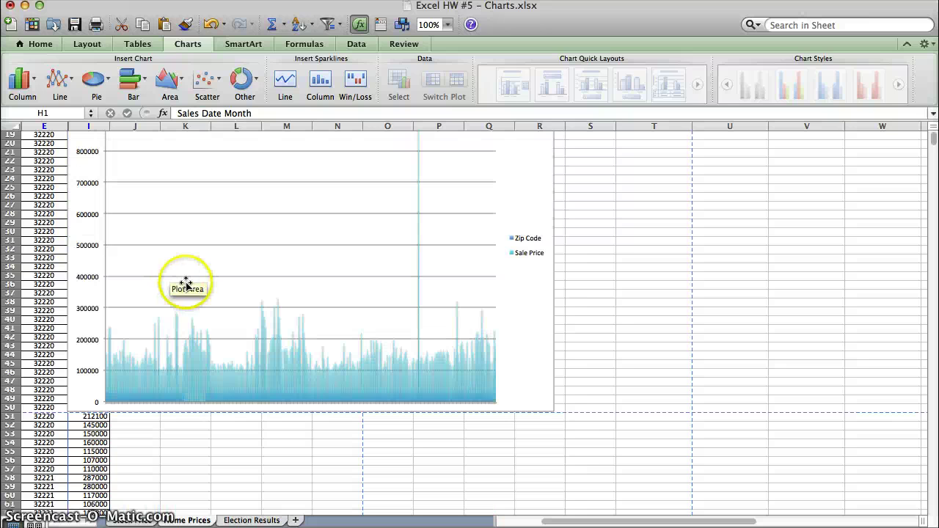
{"action": "scroll", "coordinate": [186, 284], "scroll_direction": "up", "scroll_amount": 1}
Enlarge the home prices chart so it extends to about column W and row 53, and review it.
{"action": "left_click", "coordinate": [530, 360]}
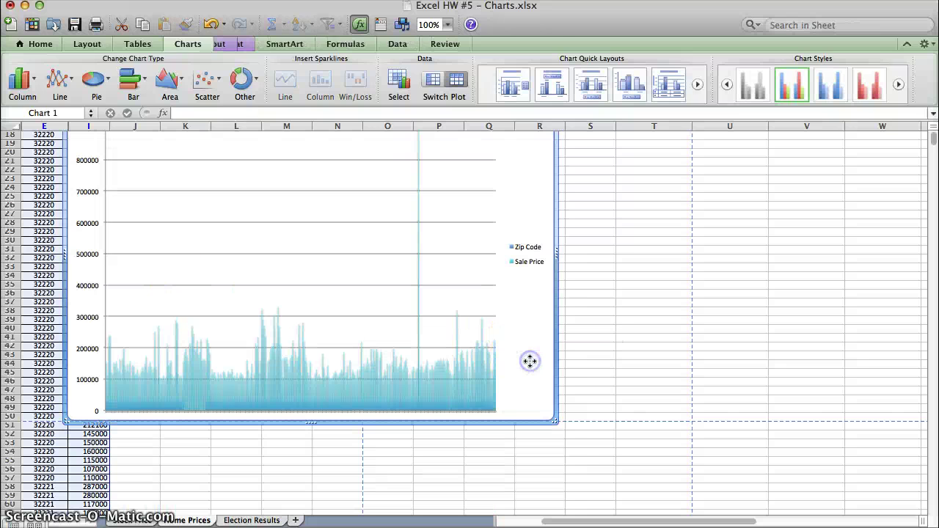
{"action": "left_click_drag", "start_coordinate": [554, 422], "coordinate": [882, 443]}
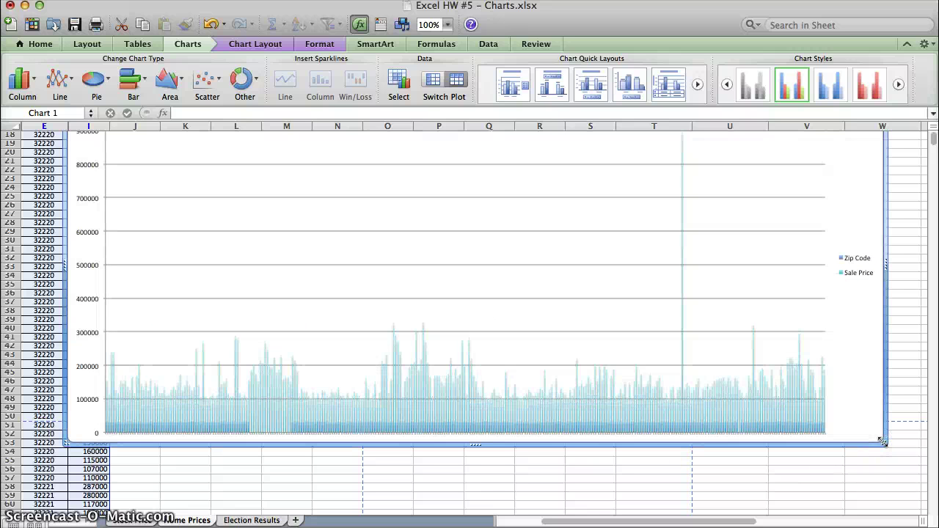
{"action": "scroll", "coordinate": [883, 443], "scroll_direction": "up", "scroll_amount": 5}
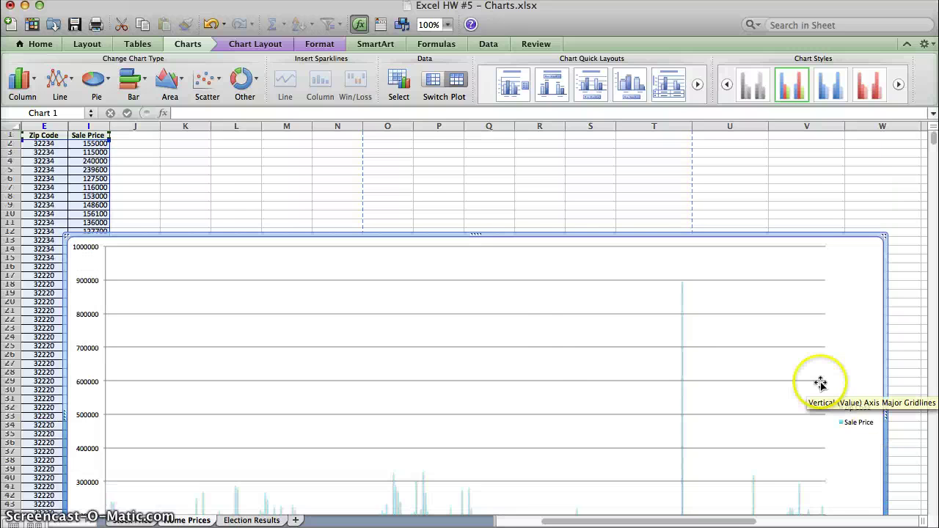
{"action": "scroll", "coordinate": [545, 315], "scroll_direction": "down", "scroll_amount": 10}
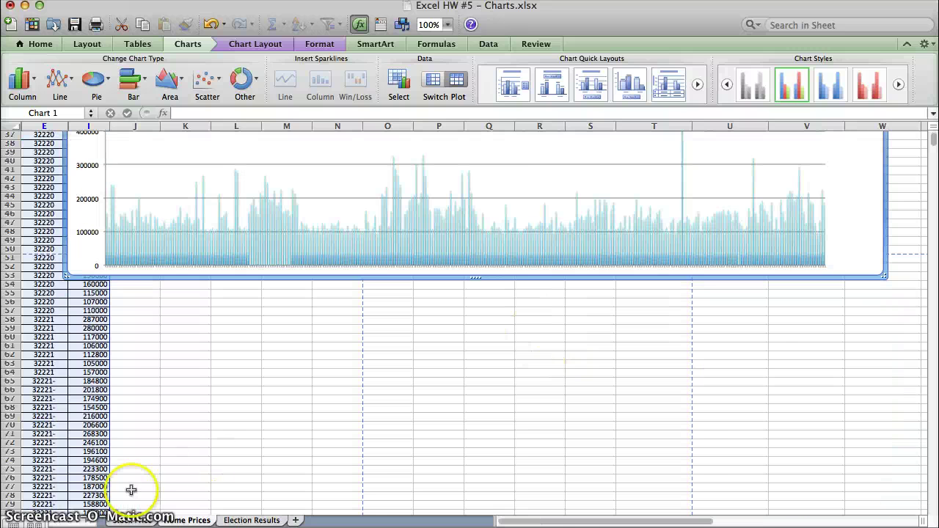
On the Stock Price sheet, insert a 2-D Line chart from the Date and DJIA Adj Close columns.
{"action": "left_click", "coordinate": [140, 520]}
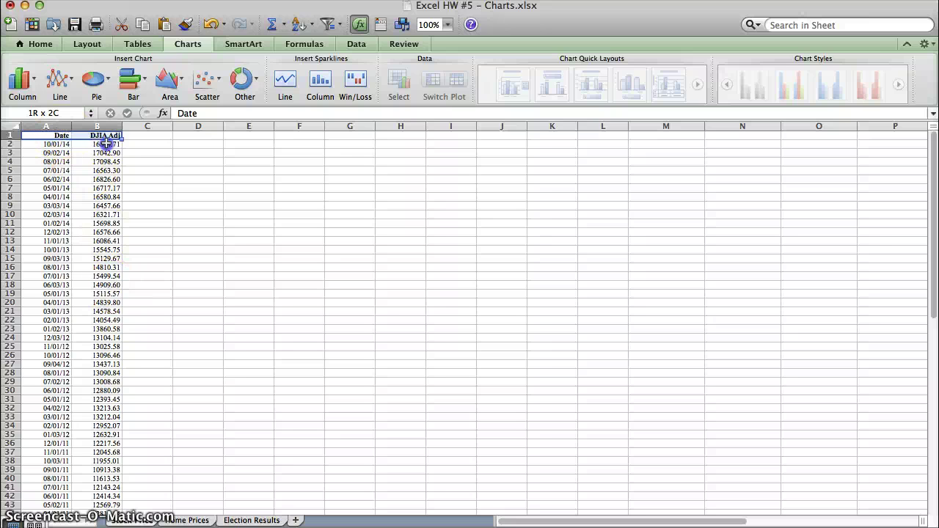
{"action": "left_click_drag", "start_coordinate": [104, 149], "coordinate": [110, 273]}
{"action": "scroll", "coordinate": [110, 274], "scroll_direction": "up", "scroll_amount": 10}
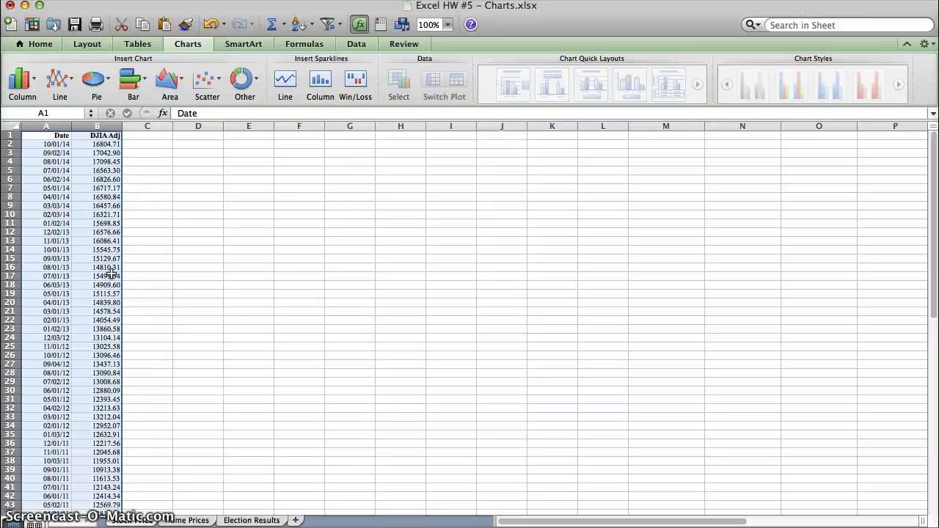
{"action": "left_click", "coordinate": [70, 80]}
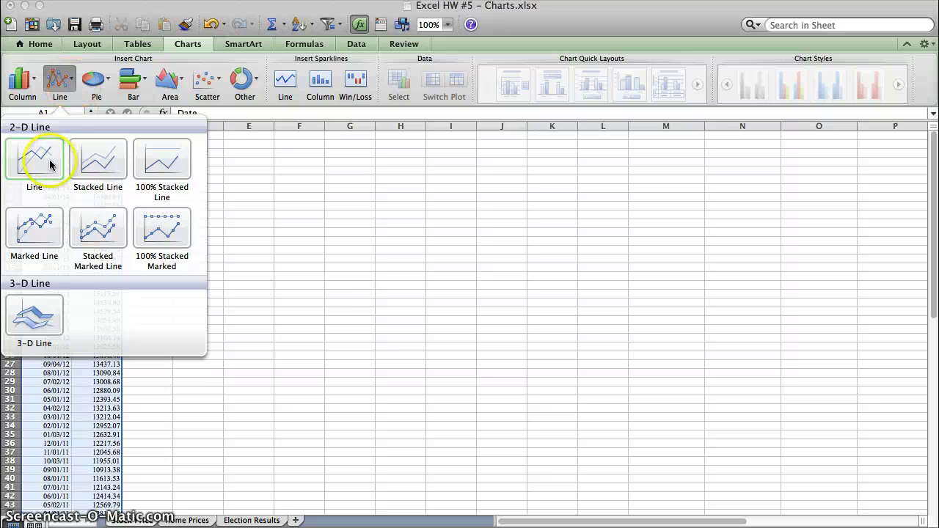
{"action": "left_click", "coordinate": [50, 163]}
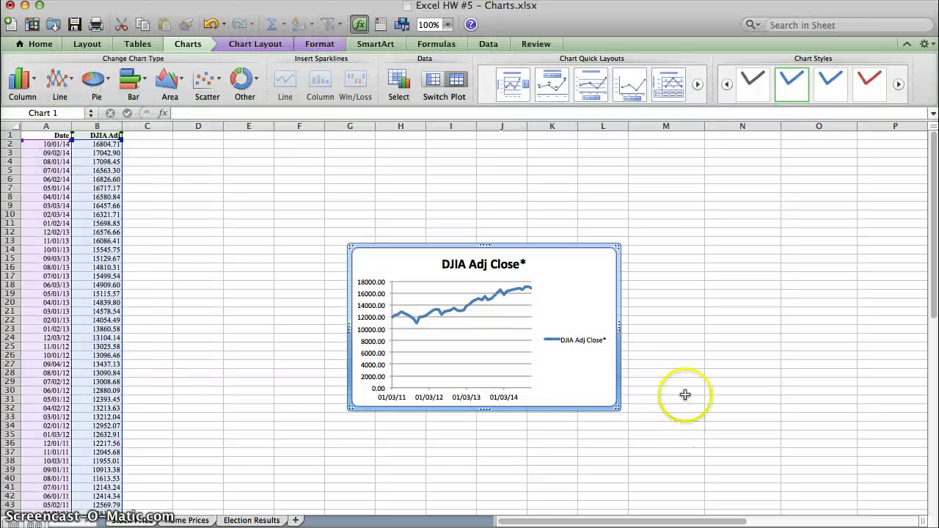
Enlarge the stock price line chart and position it beside the data, spanning about columns D to N and rows 2 to 40.
{"action": "left_click_drag", "start_coordinate": [615, 406], "coordinate": [842, 511]}
{"action": "left_click_drag", "start_coordinate": [514, 219], "coordinate": [330, 206]}
{"action": "scroll", "coordinate": [336, 220], "scroll_direction": "up", "scroll_amount": 3}
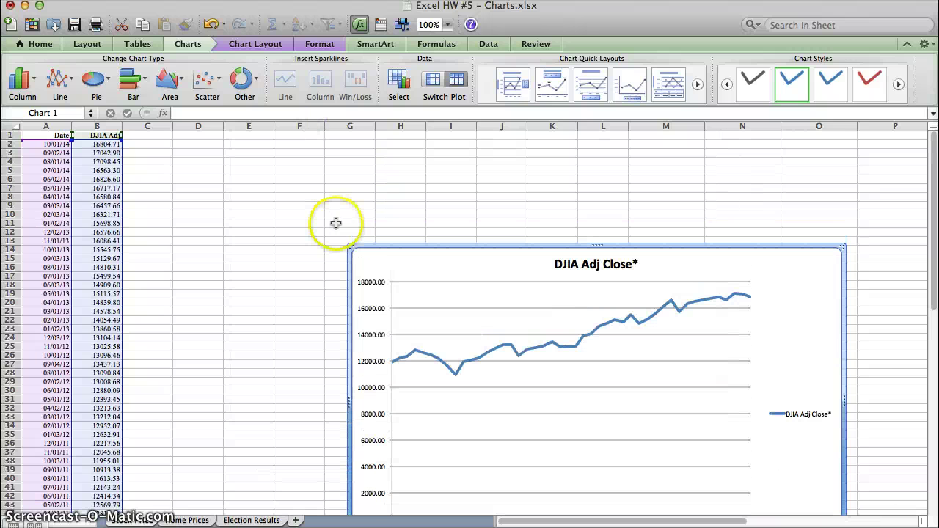
{"action": "left_click_drag", "start_coordinate": [352, 247], "coordinate": [178, 139]}
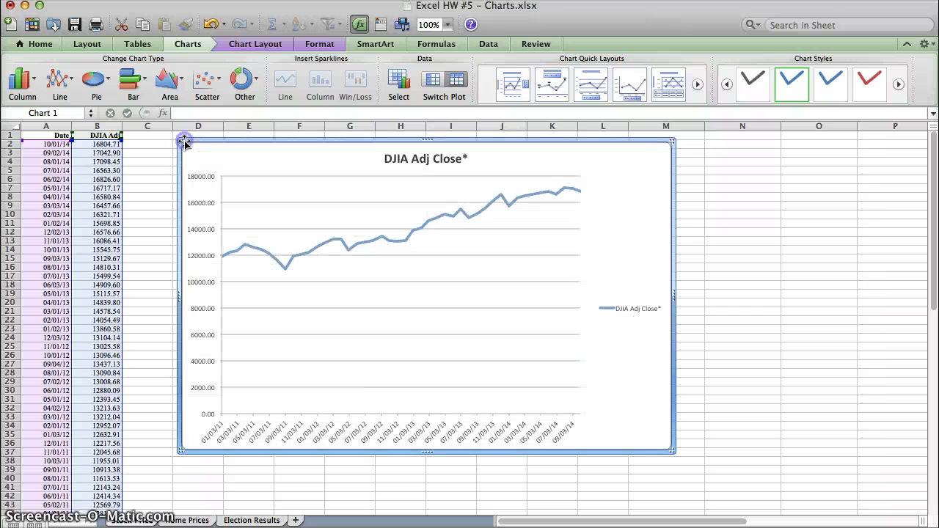
{"action": "left_click_drag", "start_coordinate": [681, 396], "coordinate": [754, 479]}
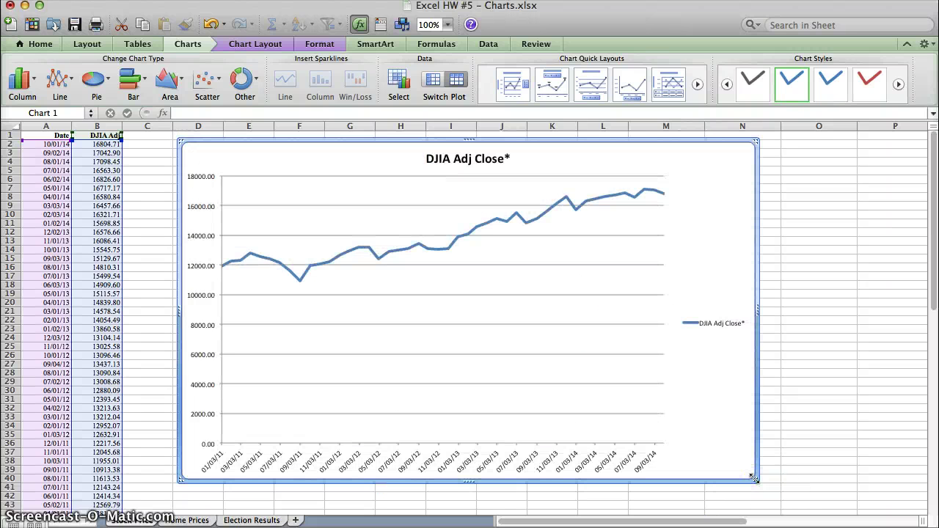
{"action": "left_click", "coordinate": [551, 327]}
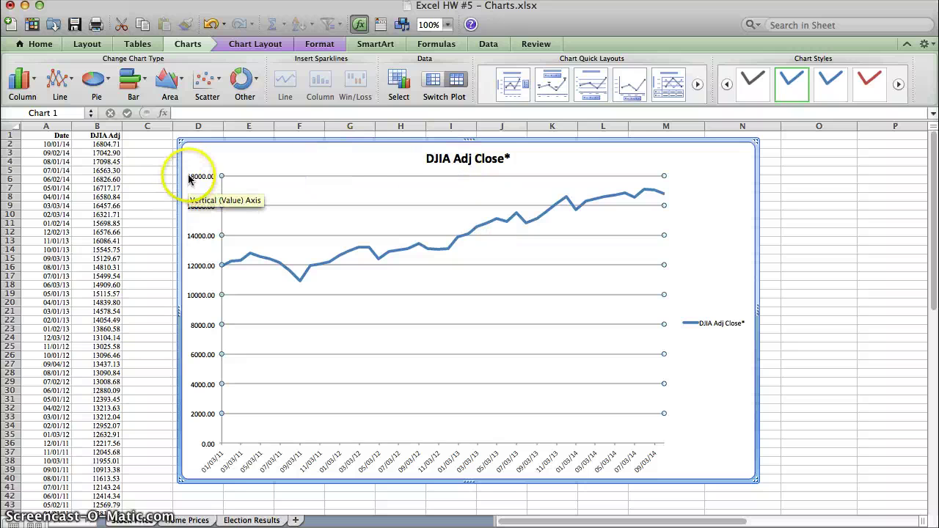
{"action": "left_click", "coordinate": [468, 158]}
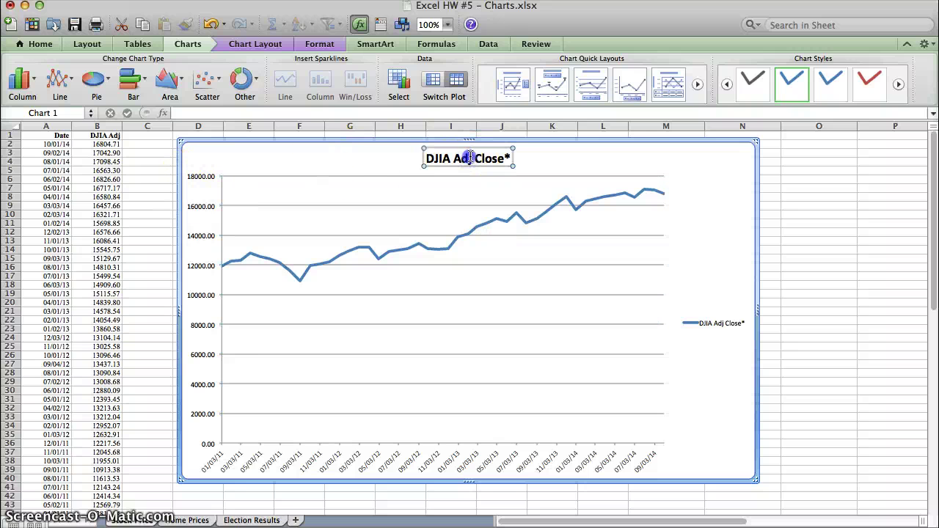
{"action": "left_click", "coordinate": [486, 156]}
{"action": "left_click_drag", "start_coordinate": [434, 158], "coordinate": [440, 158]}
{"action": "left_click", "coordinate": [524, 173]}
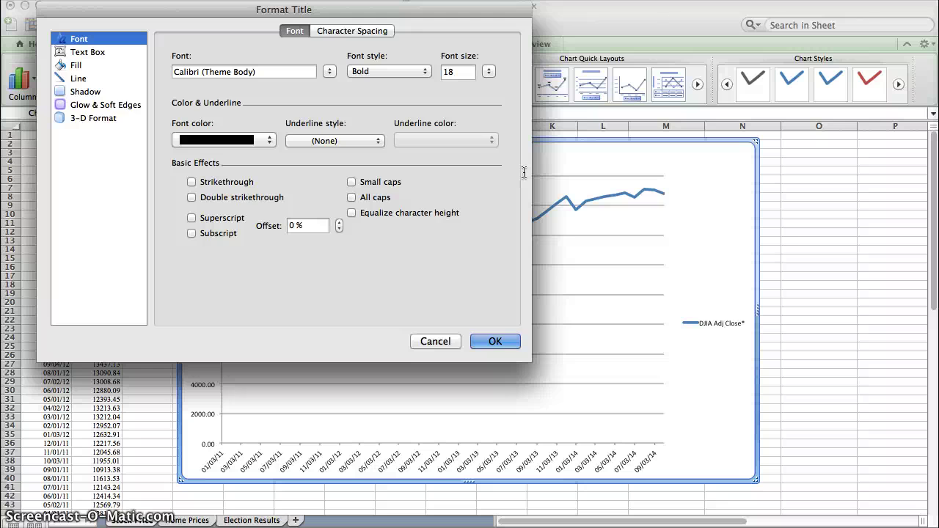
{"action": "left_click", "coordinate": [454, 341]}
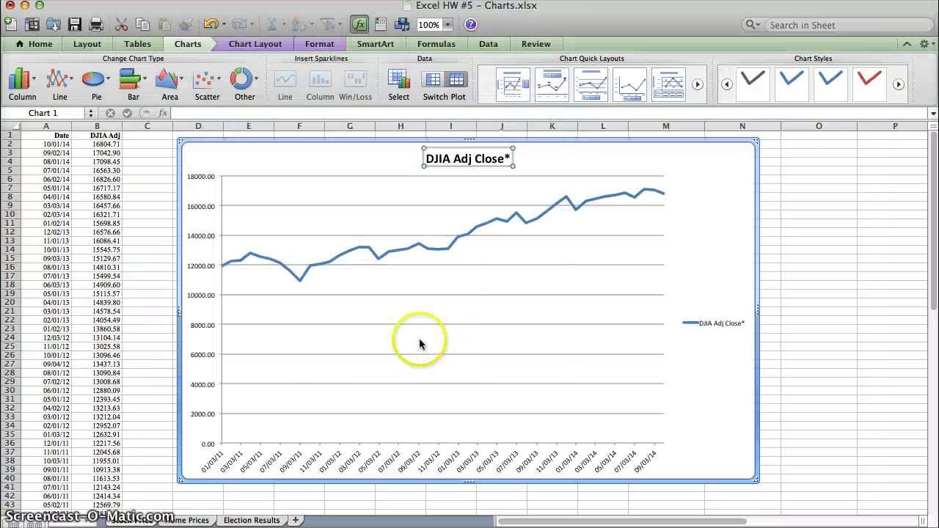
Replace the line chart's title with "DIJIA Adj Stock Price".
{"action": "double_click", "coordinate": [477, 158]}
{"action": "triple_click", "coordinate": [477, 157]}
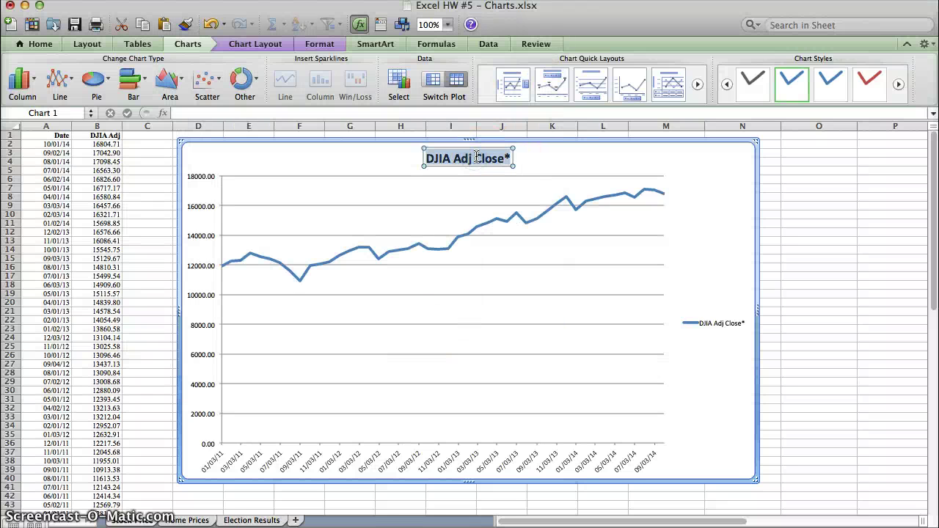
{"action": "type", "text": "DJIA"}
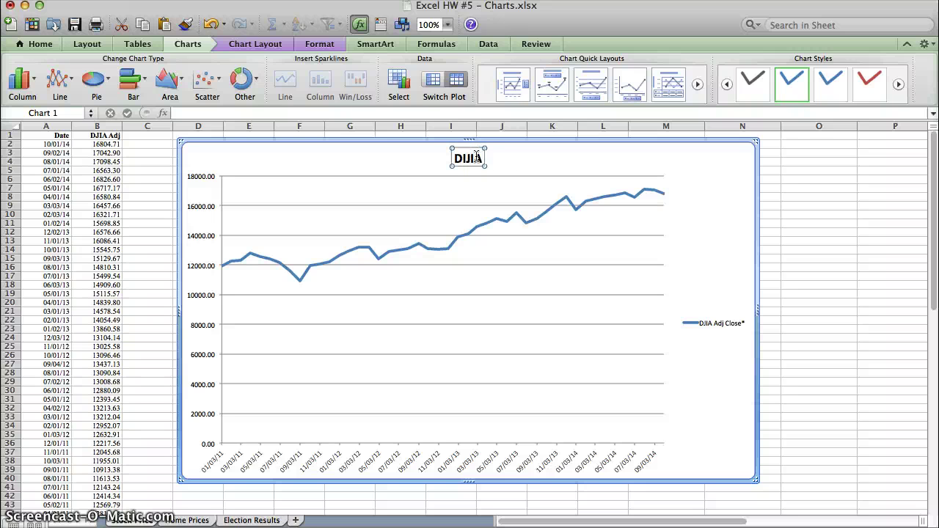
{"action": "type", "text": " Adj s"}
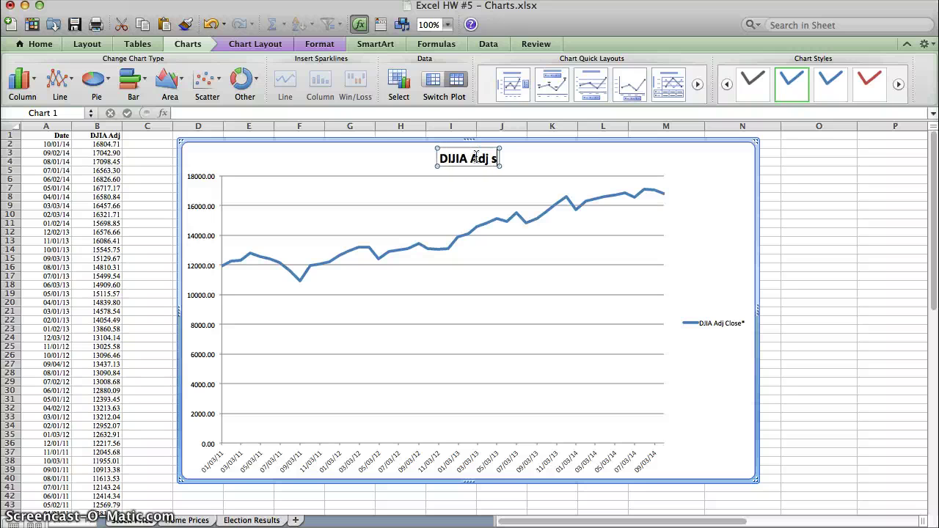
{"action": "key", "text": "BackSpace"}
{"action": "type", "text": "Stock Price"}
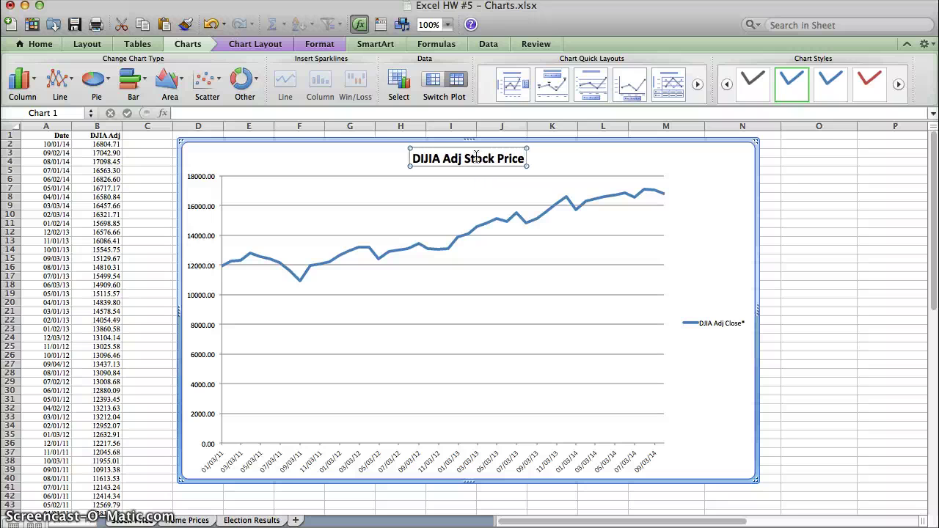
{"action": "left_click", "coordinate": [326, 189]}
Hide the stock price chart's horizontal gridlines by setting their line color to No Line.
{"action": "right_click", "coordinate": [285, 179]}
{"action": "left_click", "coordinate": [248, 205]}
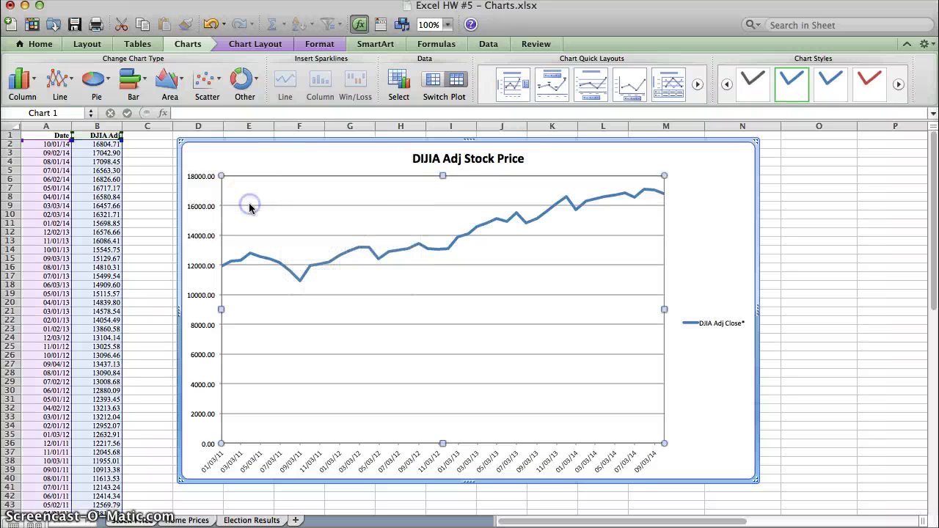
{"action": "left_click", "coordinate": [249, 206]}
{"action": "right_click", "coordinate": [249, 204]}
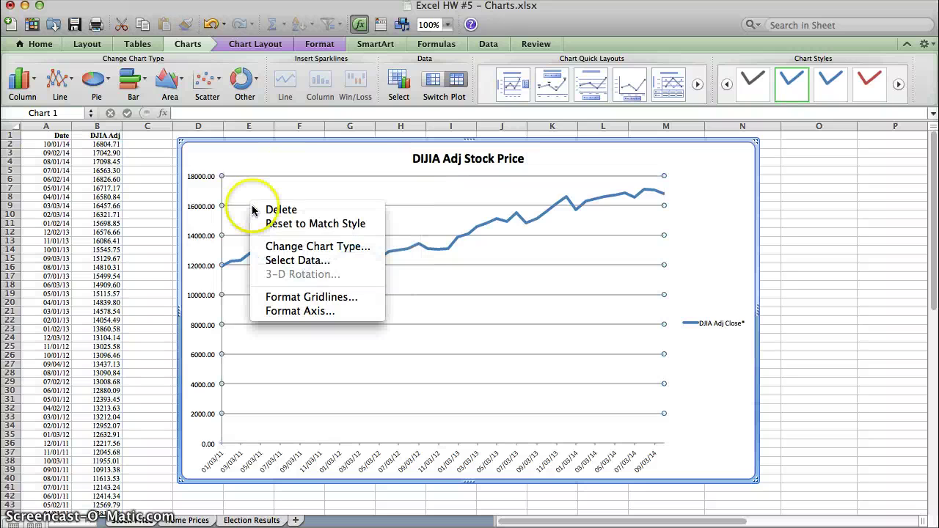
{"action": "left_click", "coordinate": [331, 297]}
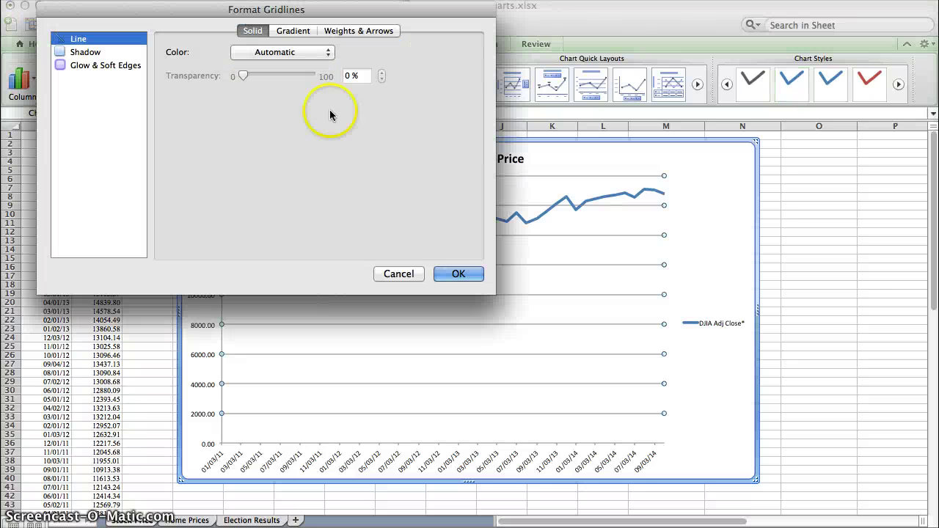
{"action": "left_click", "coordinate": [250, 51]}
{"action": "left_click", "coordinate": [264, 66]}
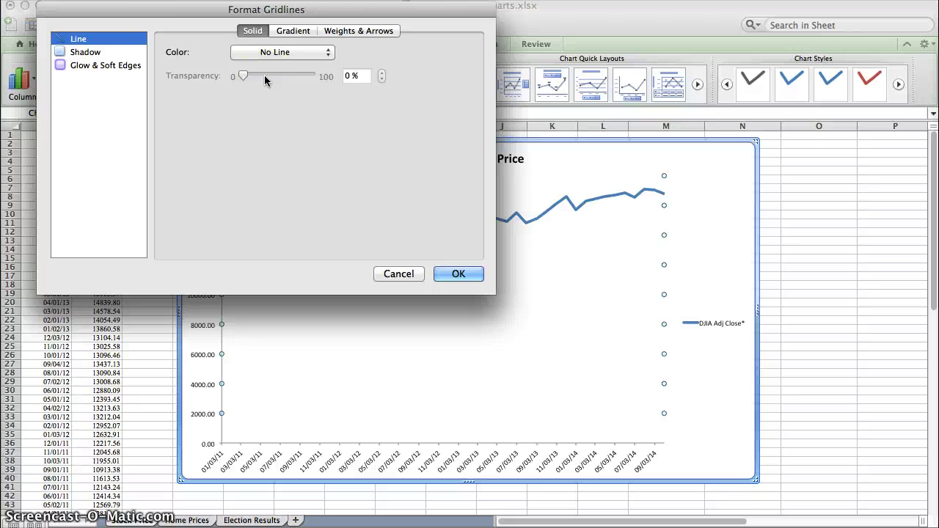
{"action": "key", "text": "Return"}
{"action": "left_click", "coordinate": [191, 184]}
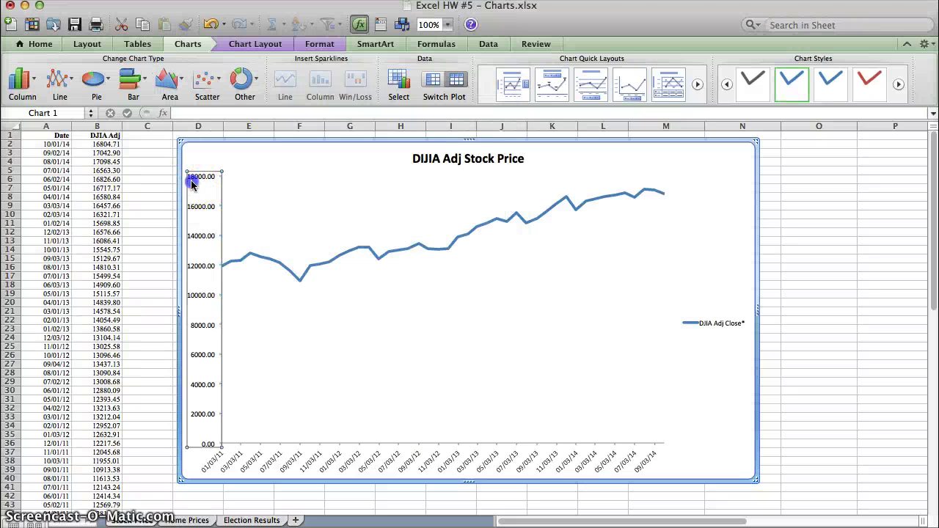
{"action": "right_click", "coordinate": [191, 180]}
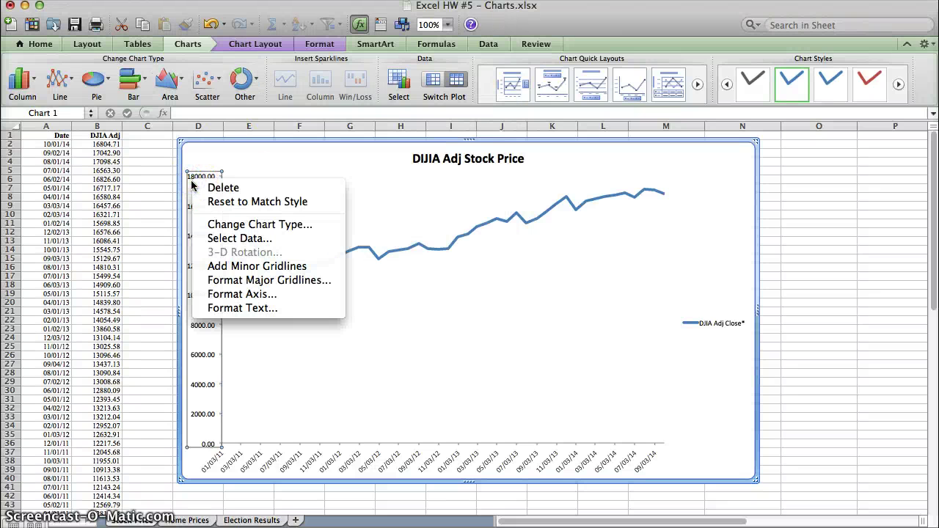
{"action": "left_click", "coordinate": [272, 293]}
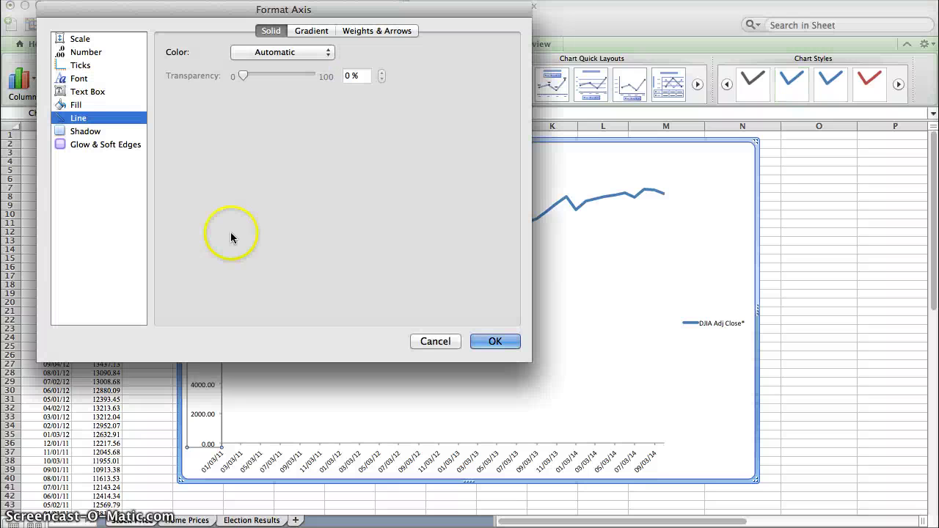
{"action": "left_click", "coordinate": [108, 132]}
{"action": "left_click", "coordinate": [98, 118]}
{"action": "left_click", "coordinate": [86, 92]}
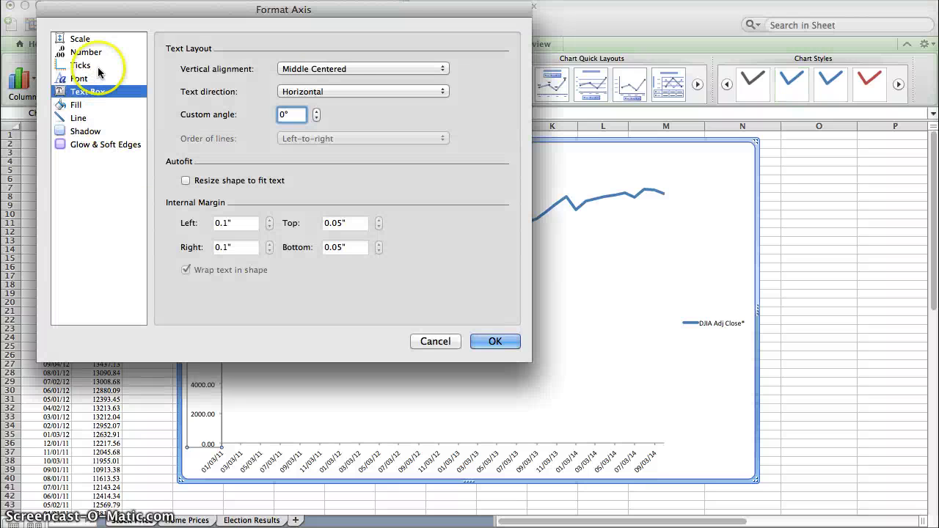
{"action": "left_click", "coordinate": [316, 111]}
{"action": "left_click", "coordinate": [315, 112]}
{"action": "left_click", "coordinate": [315, 112]}
{"action": "left_click", "coordinate": [316, 111]}
{"action": "left_click", "coordinate": [315, 111]}
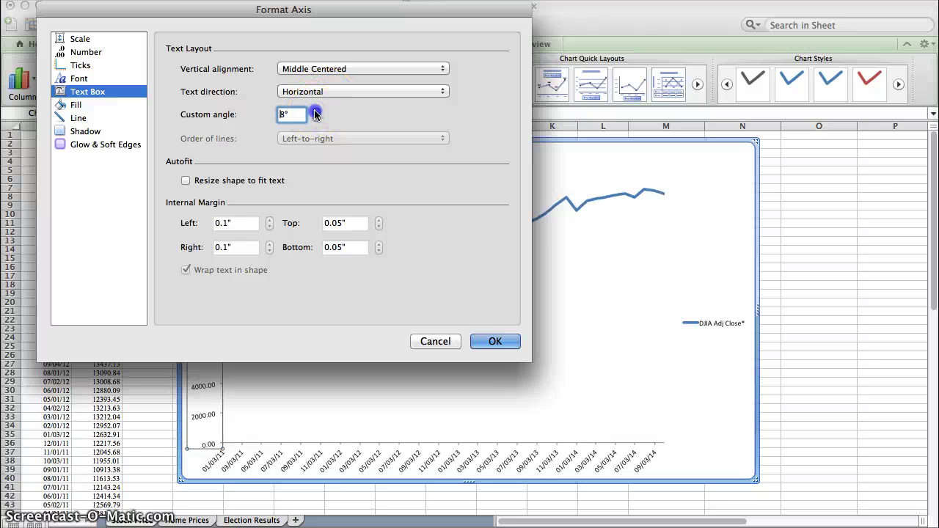
{"action": "left_click", "coordinate": [316, 112]}
{"action": "left_click", "coordinate": [316, 111]}
{"action": "left_click", "coordinate": [315, 112]}
{"action": "left_click", "coordinate": [316, 112]}
{"action": "left_click", "coordinate": [316, 112]}
{"action": "left_click", "coordinate": [315, 111]}
{"action": "left_click", "coordinate": [315, 111]}
{"action": "left_click", "coordinate": [315, 112]}
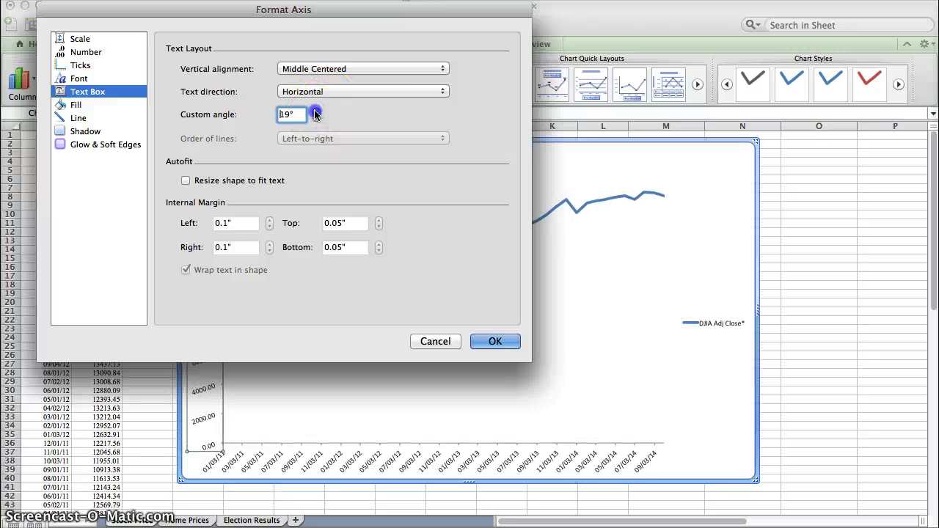
{"action": "left_click", "coordinate": [315, 112]}
{"action": "left_click", "coordinate": [315, 111]}
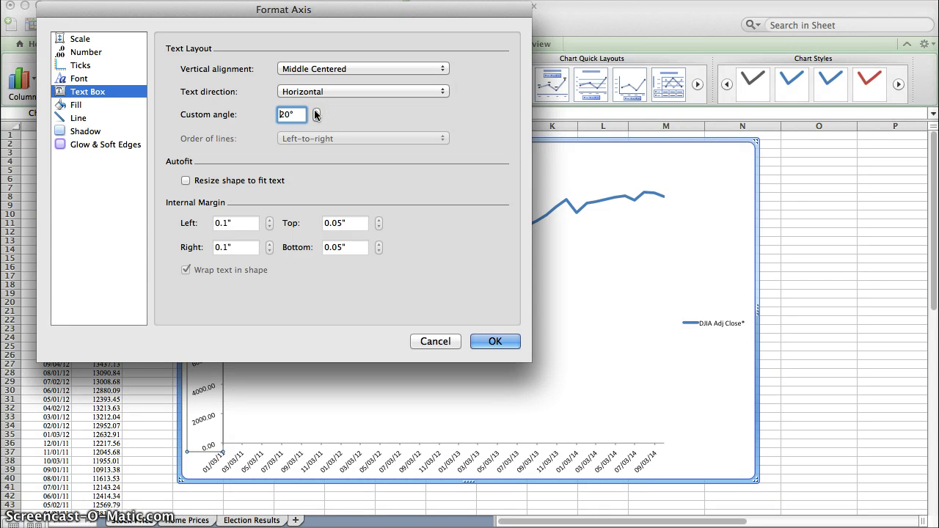
{"action": "left_click", "coordinate": [318, 69]}
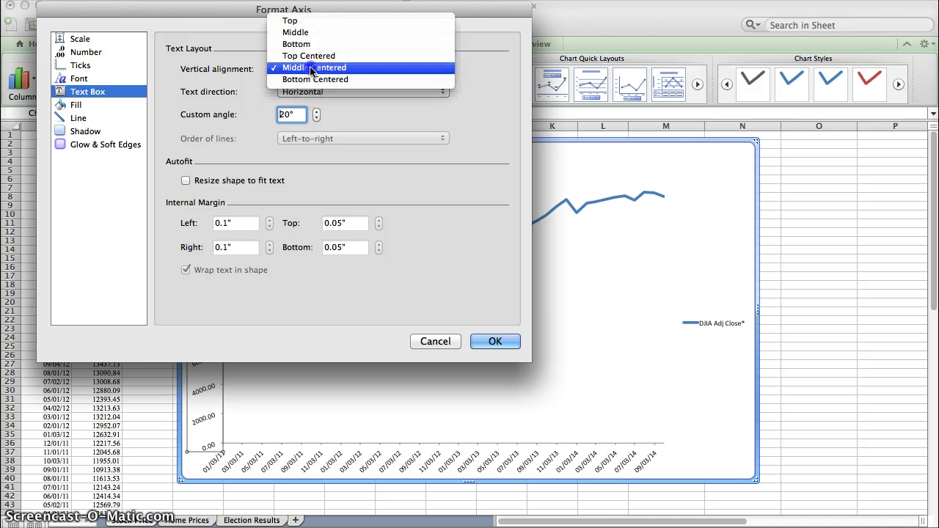
{"action": "left_click", "coordinate": [317, 33]}
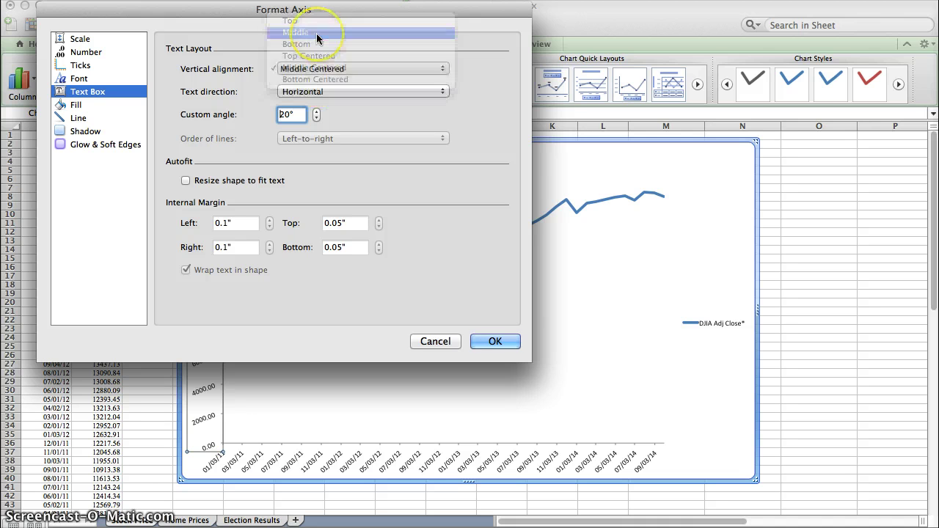
{"action": "left_click", "coordinate": [328, 74]}
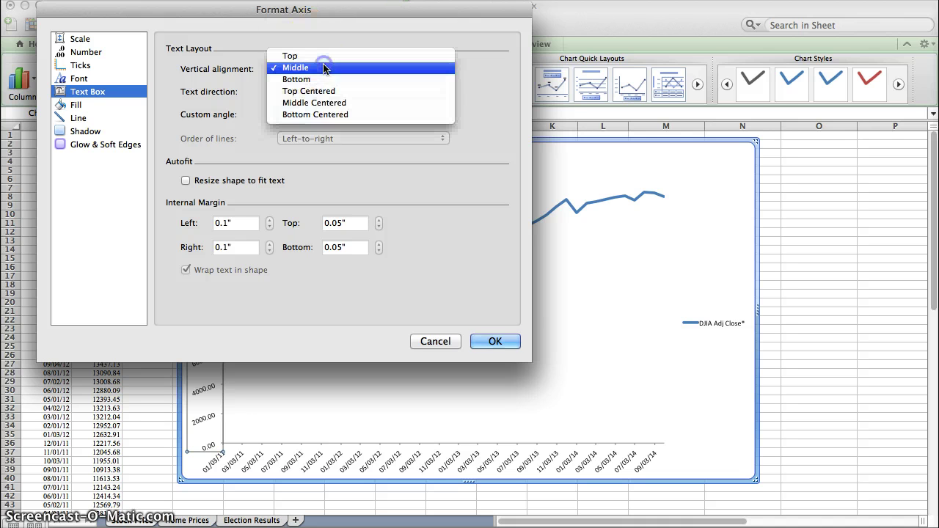
{"action": "left_click", "coordinate": [325, 78]}
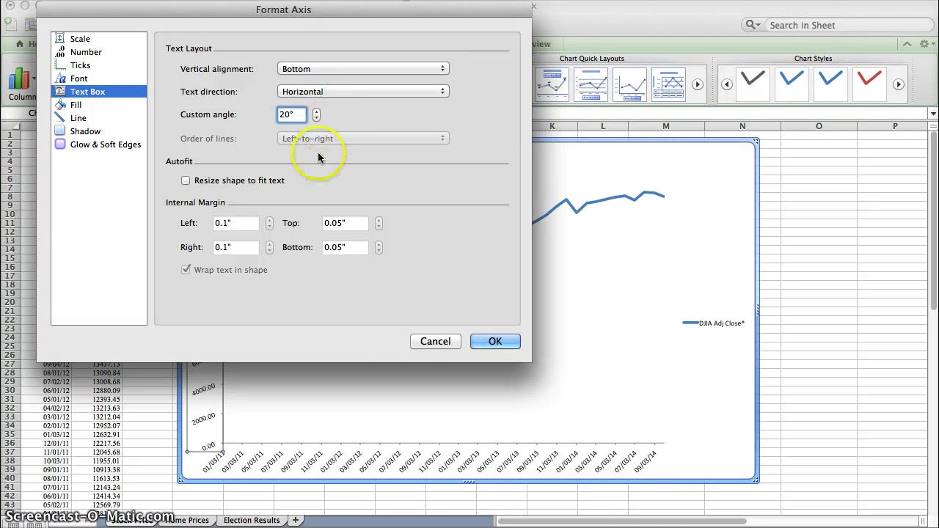
{"action": "left_click", "coordinate": [80, 54]}
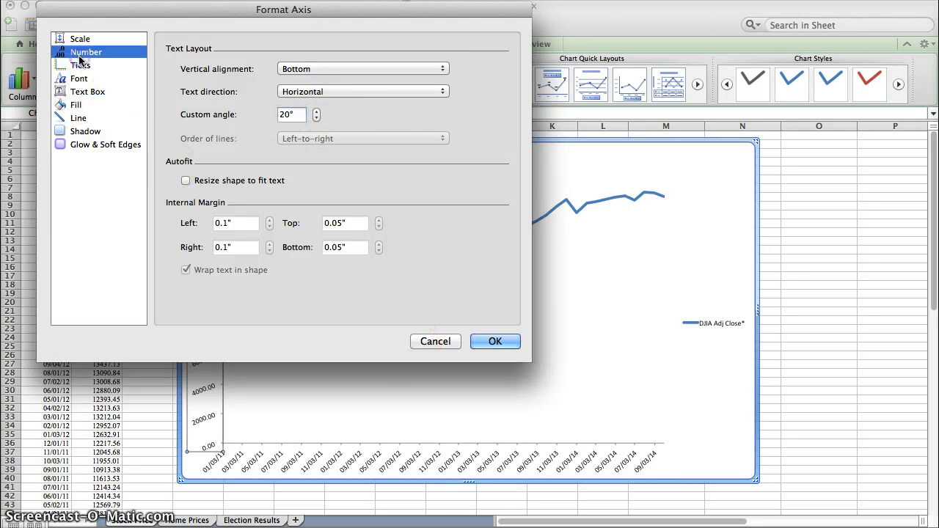
{"action": "left_click", "coordinate": [438, 343]}
{"action": "left_click", "coordinate": [435, 342]}
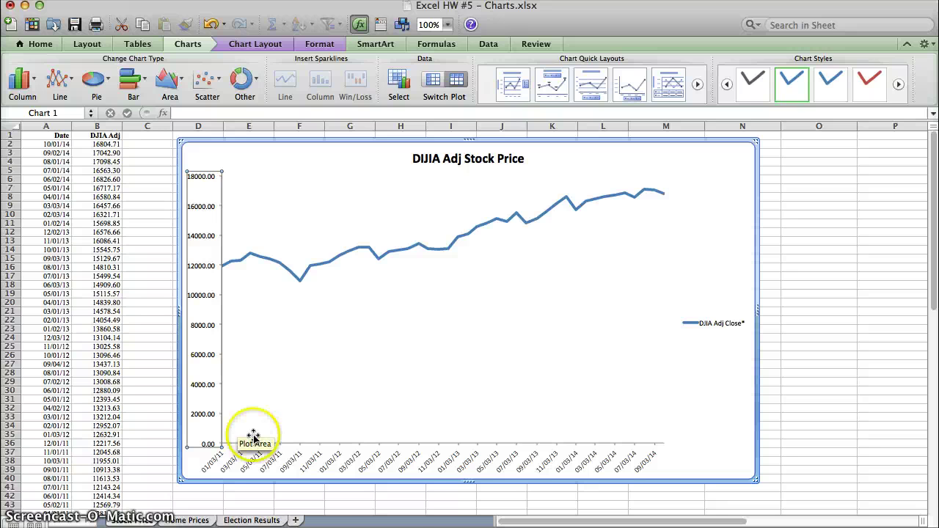
Change the font color of the date axis labels on the stock price chart to dark orange.
{"action": "left_click", "coordinate": [283, 462]}
{"action": "right_click", "coordinate": [283, 462]}
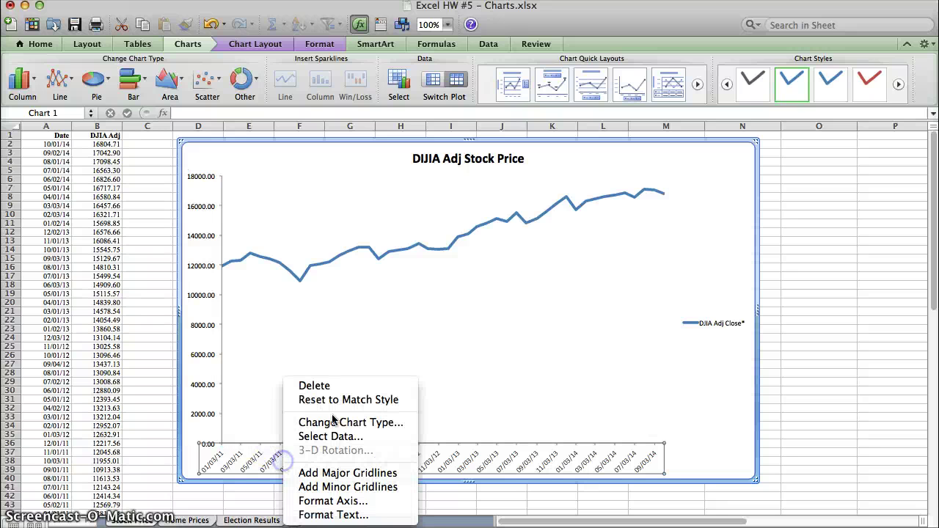
{"action": "left_click", "coordinate": [373, 516]}
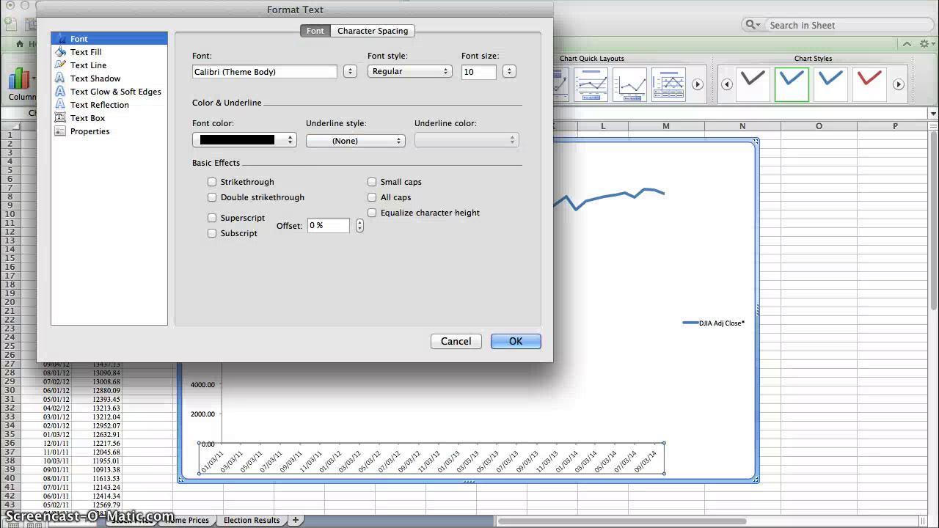
{"action": "left_click", "coordinate": [242, 139]}
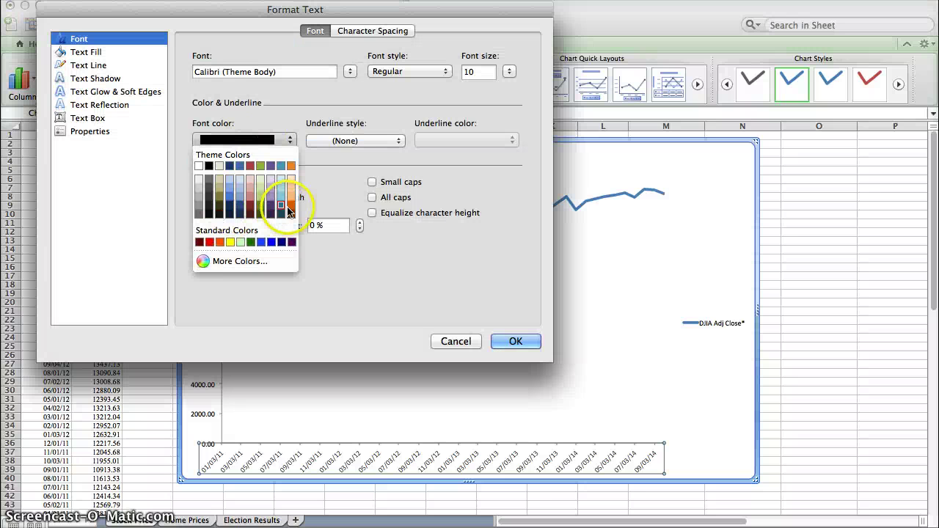
{"action": "left_click", "coordinate": [291, 206]}
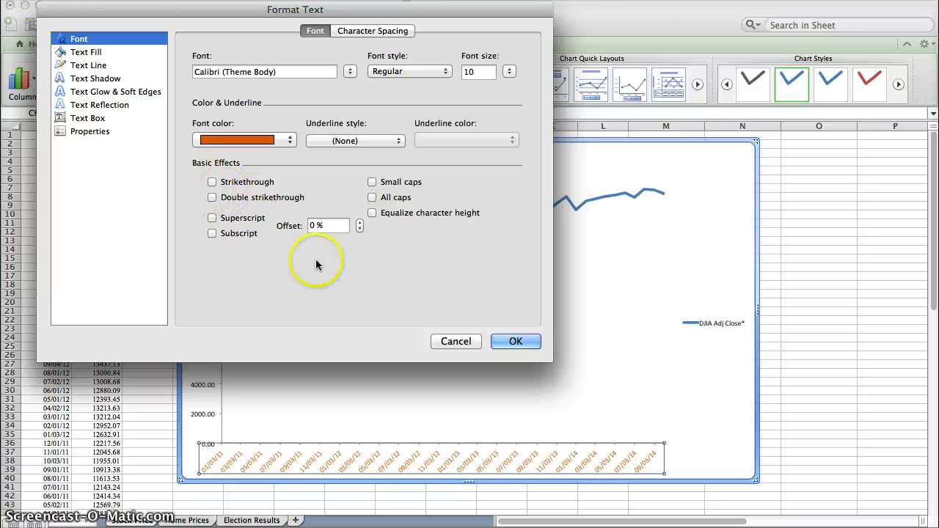
{"action": "left_click", "coordinate": [517, 342]}
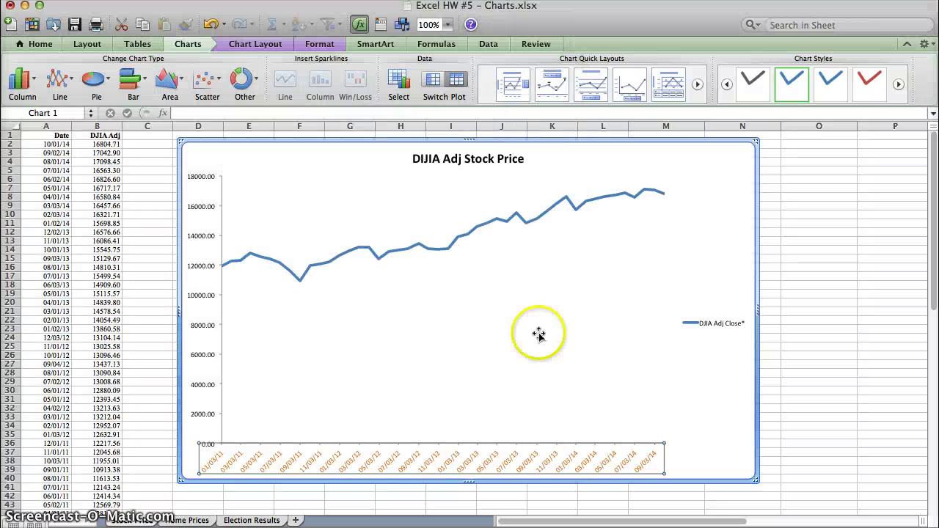
Give the DJIA Adj Close line a dark green glow with 56% transparency.
{"action": "left_click", "coordinate": [436, 238]}
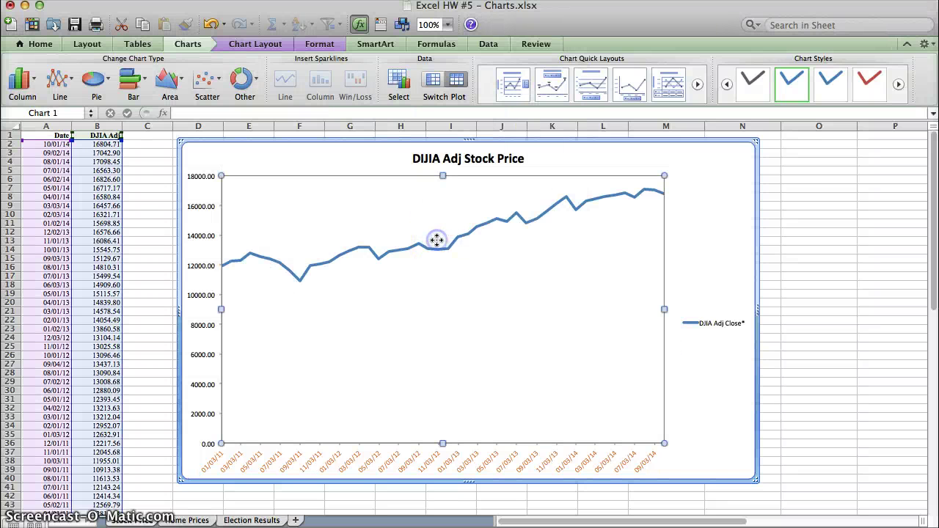
{"action": "left_click", "coordinate": [419, 247]}
{"action": "double_click", "coordinate": [415, 252]}
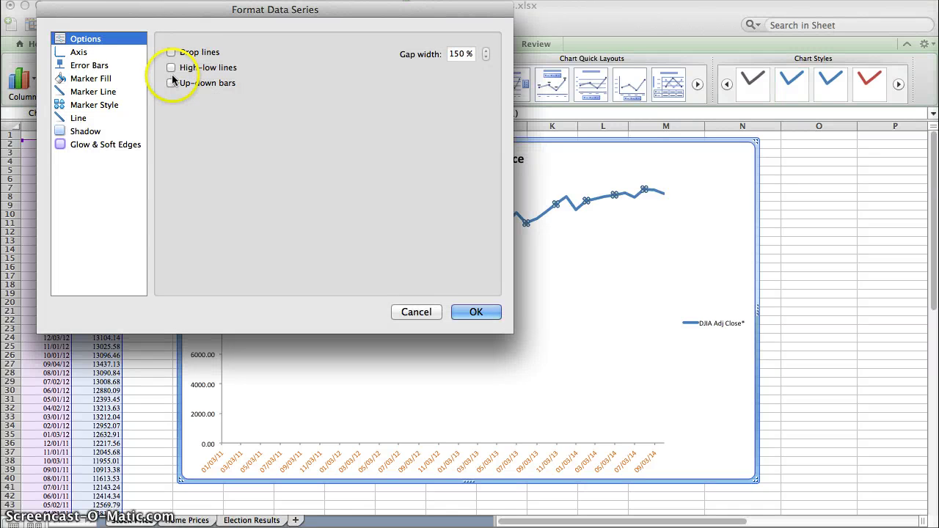
{"action": "left_click", "coordinate": [105, 145]}
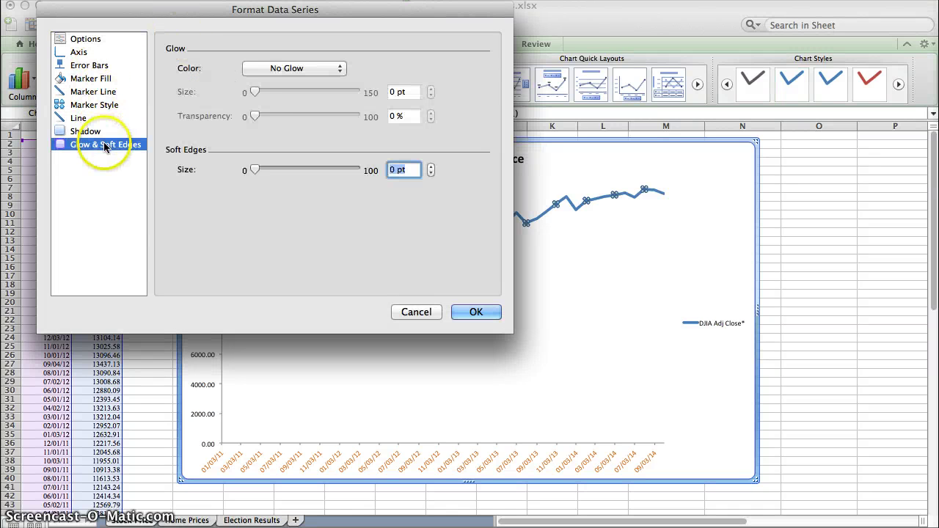
{"action": "left_click", "coordinate": [289, 68]}
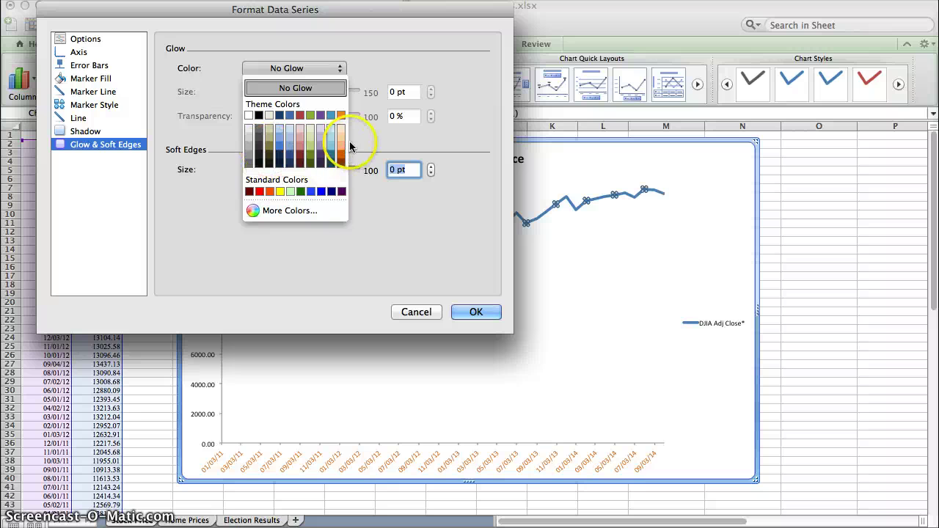
{"action": "left_click", "coordinate": [311, 156]}
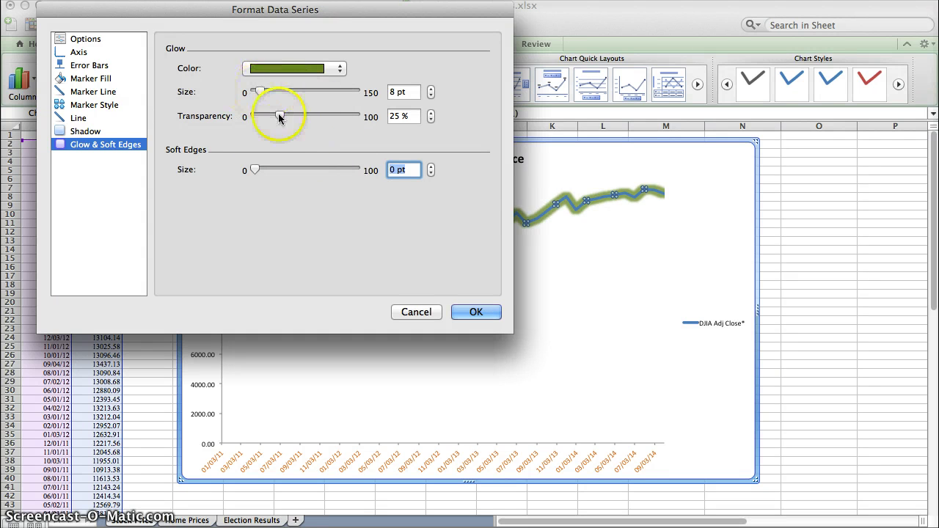
{"action": "left_click_drag", "start_coordinate": [281, 116], "coordinate": [311, 119]}
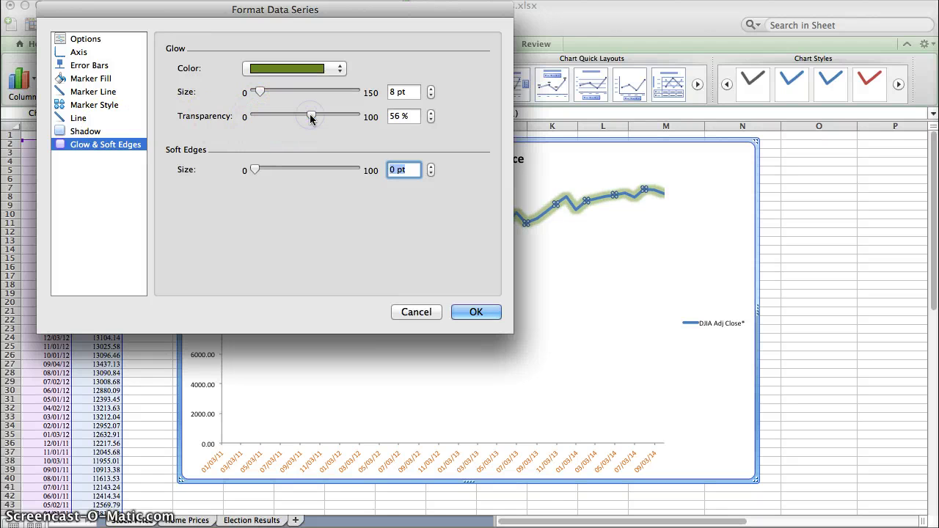
Set the DJIA Adj Close series to display Plus error bars.
{"action": "left_click", "coordinate": [88, 77]}
{"action": "left_click", "coordinate": [92, 66]}
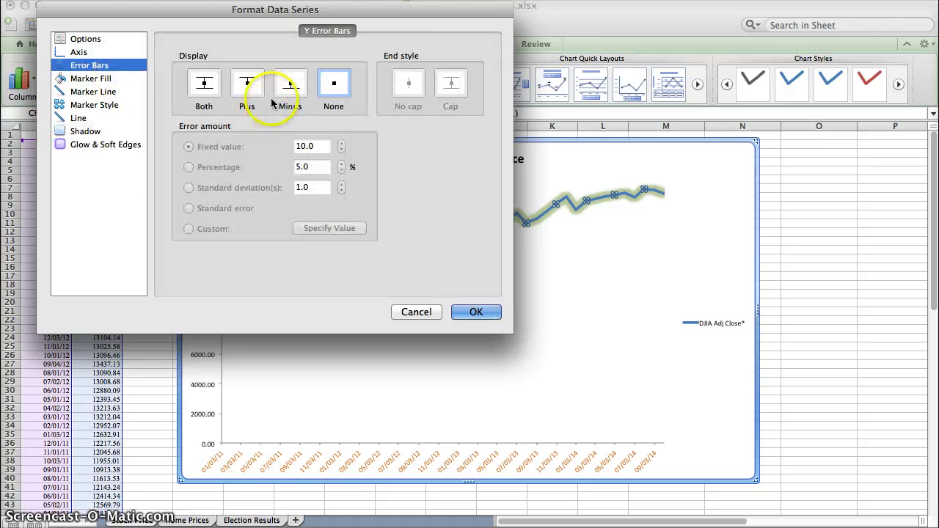
{"action": "left_click", "coordinate": [248, 86]}
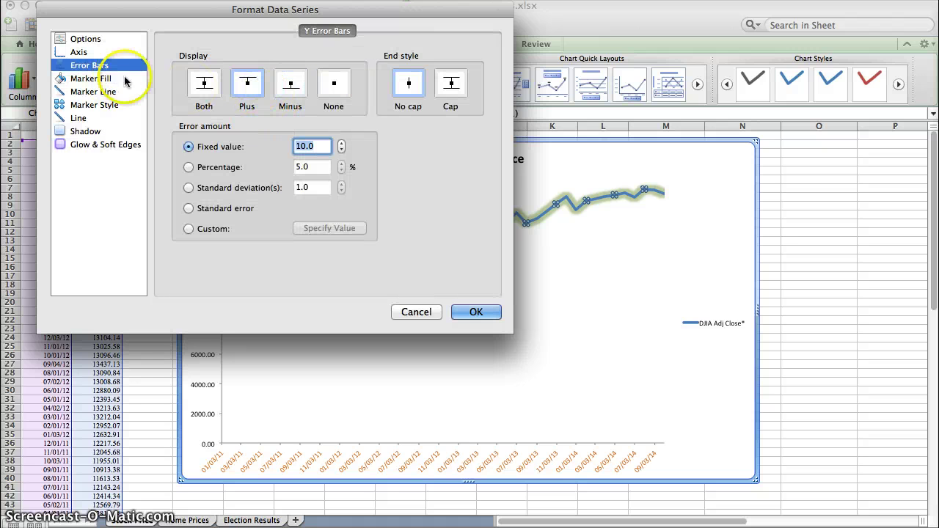
Try out high-low lines and up-down bars on the series, keep only drop lines enabled, and apply the series formatting.
{"action": "left_click", "coordinate": [79, 52]}
{"action": "left_click", "coordinate": [88, 40]}
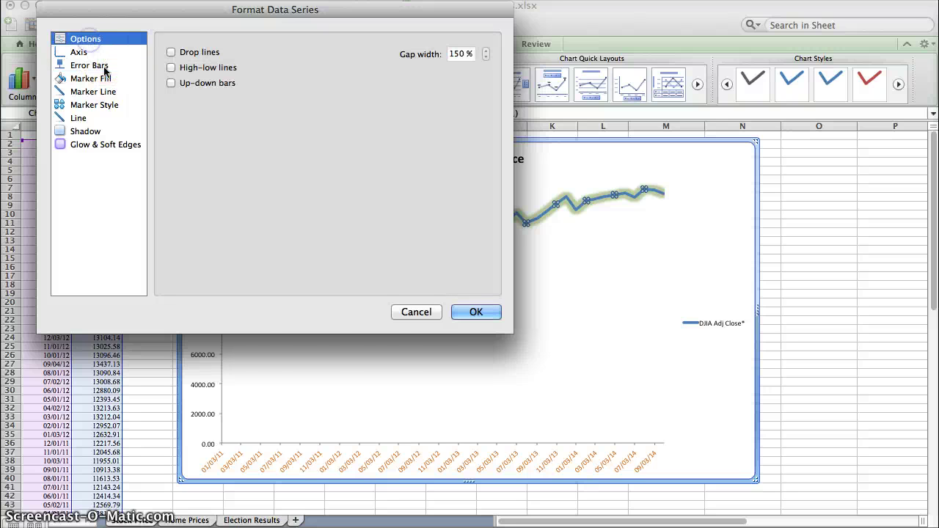
{"action": "left_click", "coordinate": [169, 53]}
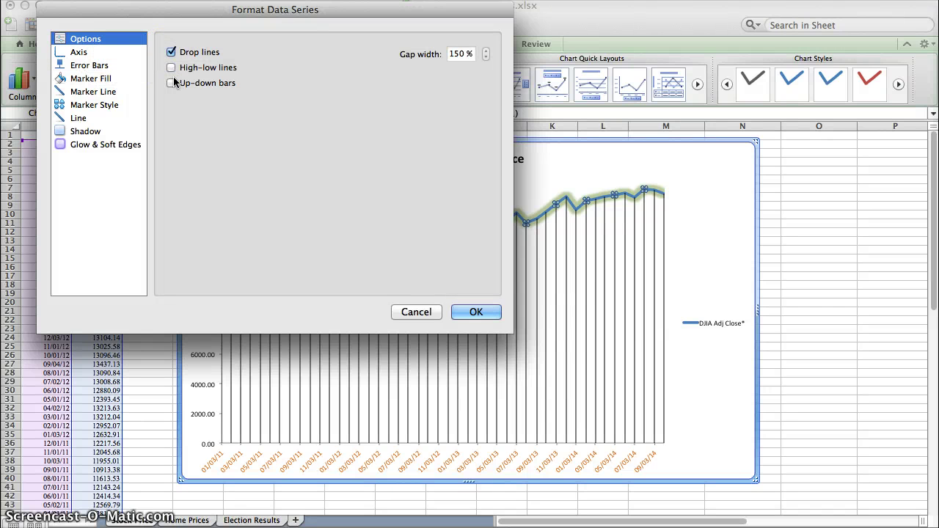
{"action": "left_click", "coordinate": [171, 53]}
{"action": "left_click", "coordinate": [171, 53]}
{"action": "left_click", "coordinate": [171, 67]}
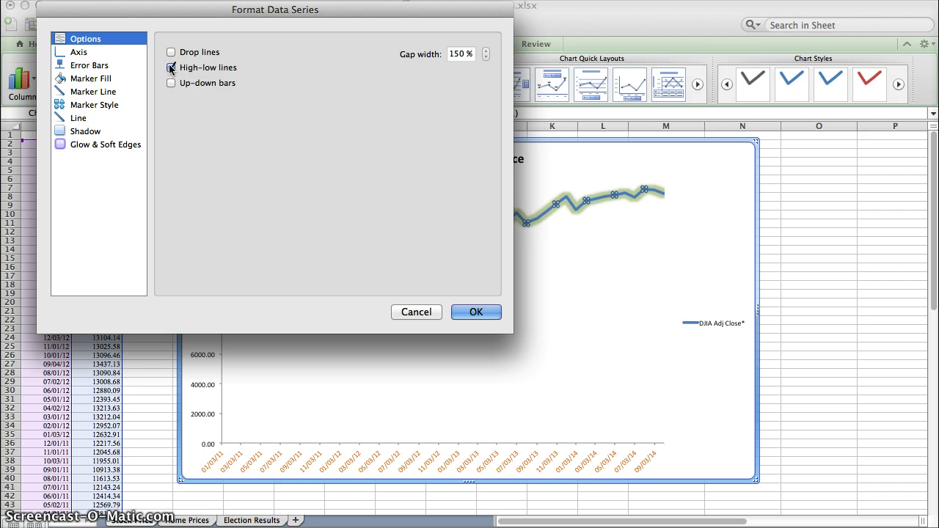
{"action": "left_click", "coordinate": [171, 67]}
{"action": "left_click", "coordinate": [171, 83]}
{"action": "left_click", "coordinate": [171, 83]}
{"action": "left_click", "coordinate": [171, 53]}
{"action": "key", "text": "Return"}
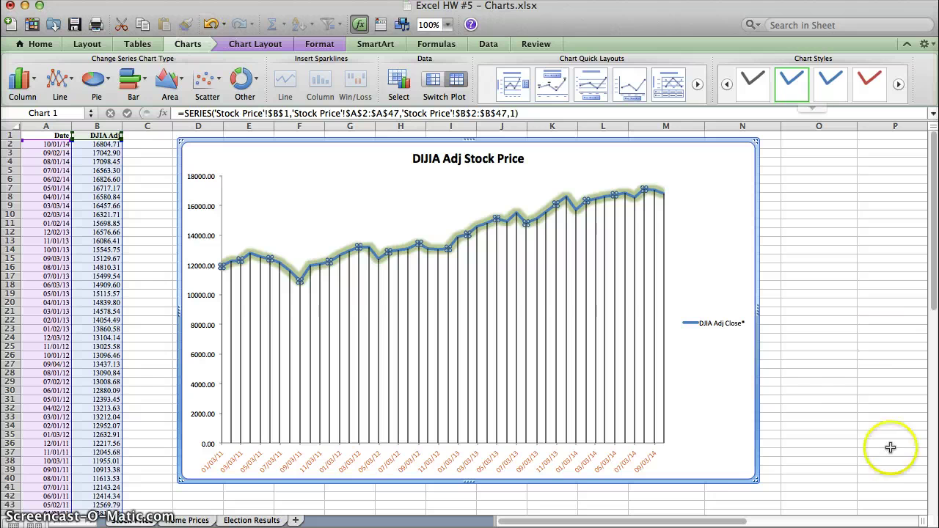